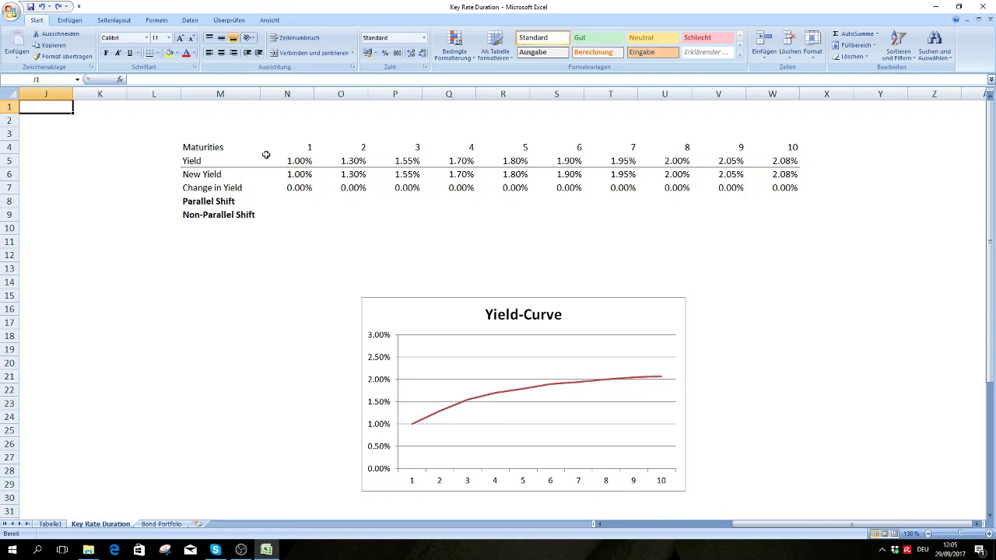
Review the maturities and yields in rows 4 and 5, going through the yields for years 1 to 5.
drag(195, 142, 759, 158)
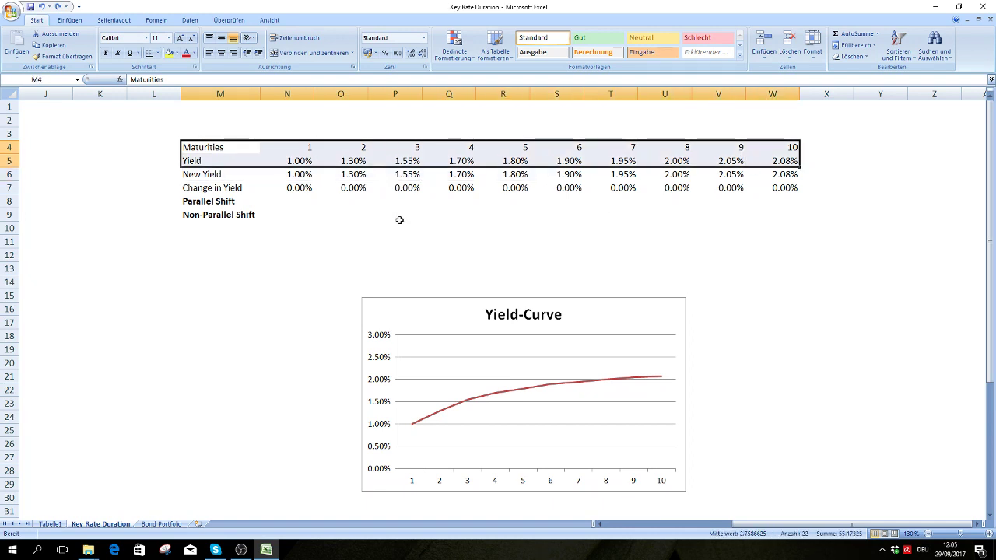
click(300, 161)
click(365, 161)
click(389, 161)
click(471, 163)
click(506, 162)
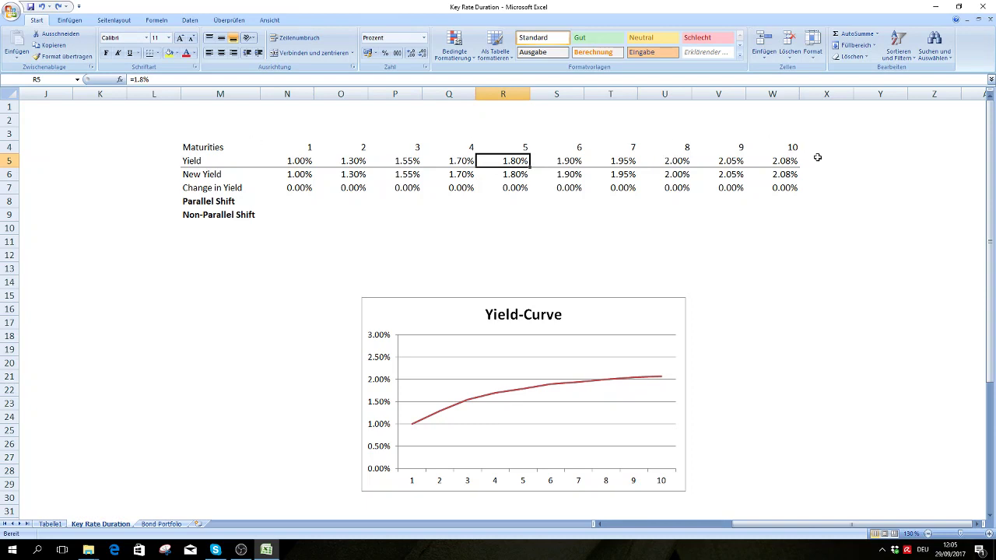
Enter a parallel shift of 0.005 in cell N8 of the yield table.
click(301, 200)
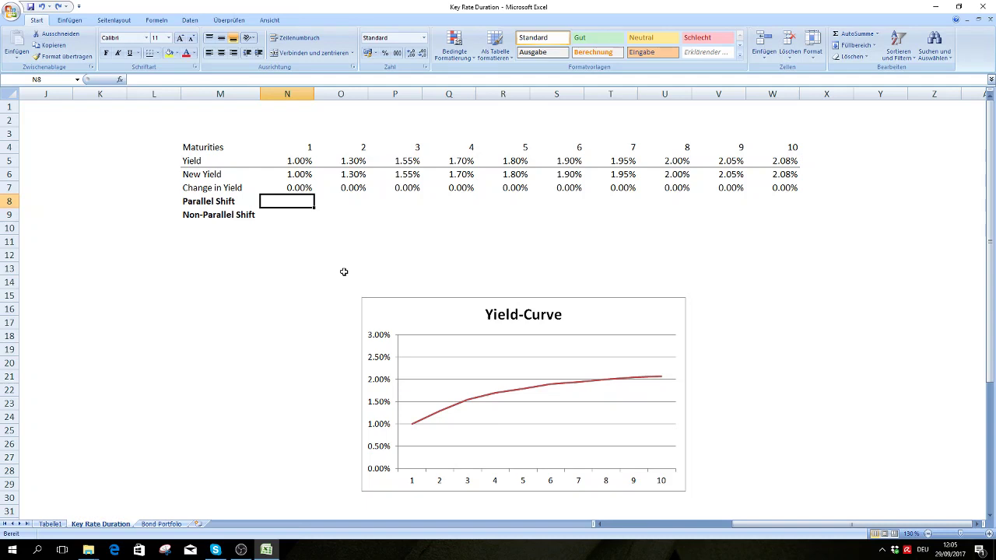
text(0.)
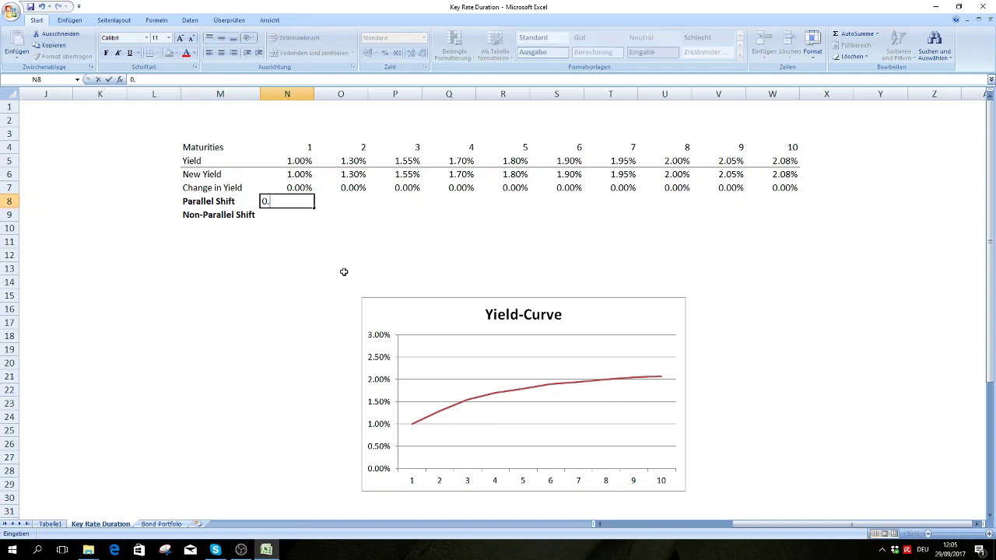
text(005)
key(Return)
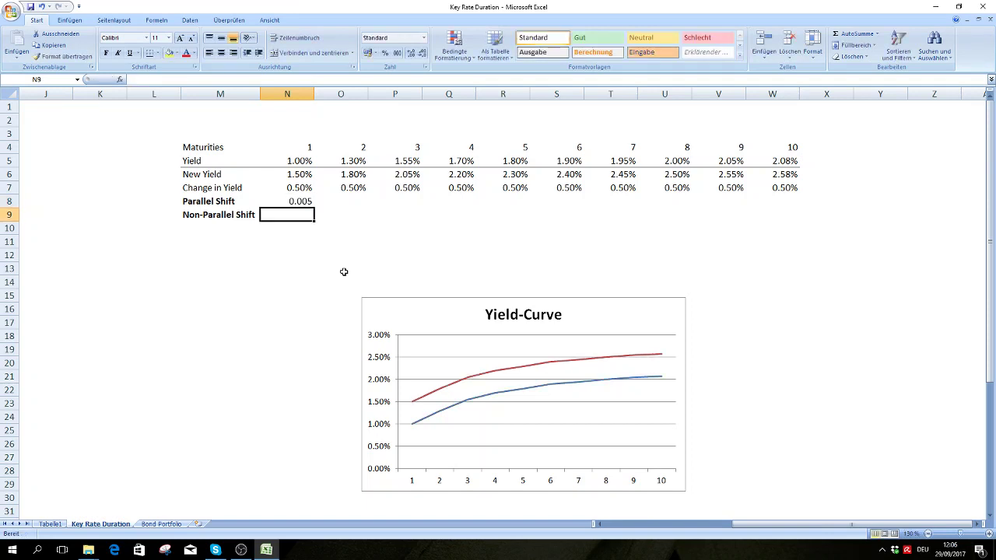
key(Up)
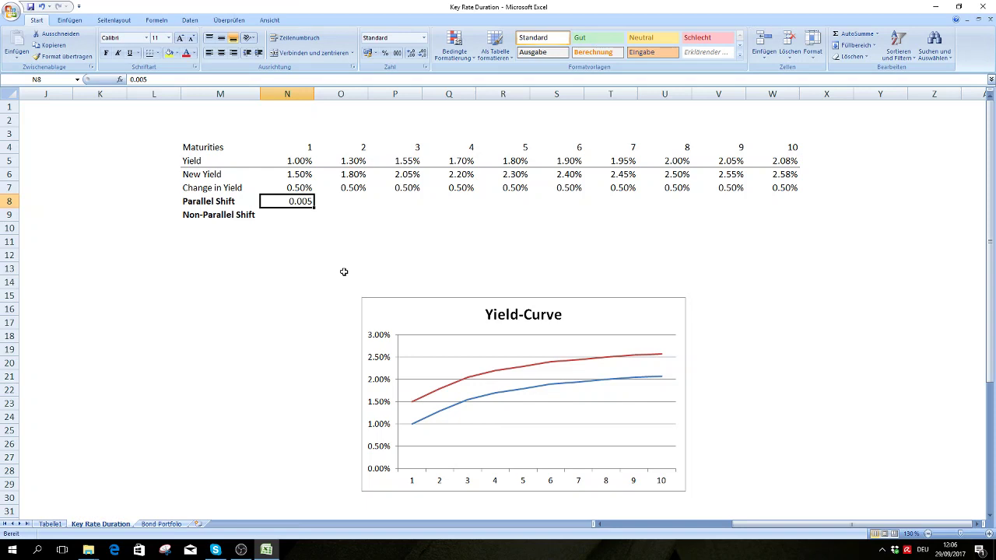
Enter a non-parallel shift of 0.005 in cell N9 of the yield table.
key(Down)
text(0.00)
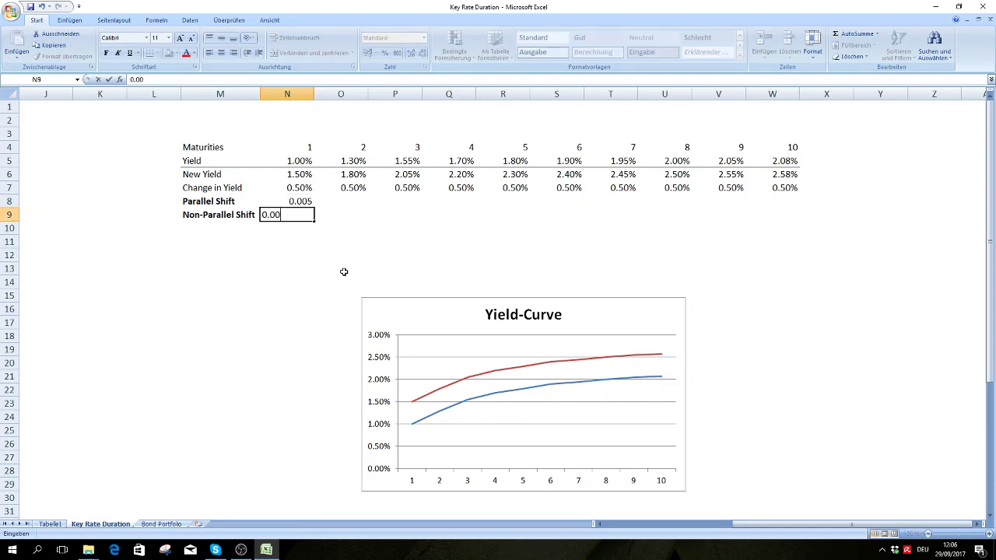
text(5)
key(Return)
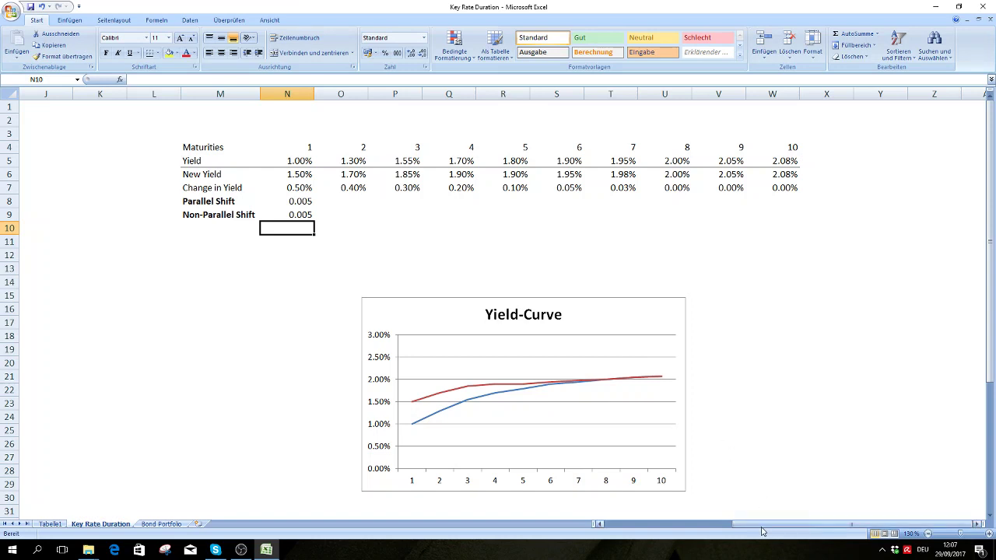
Examine the 6% coupon bond's cash flows, the discount factor formulas for years 1 and 2, the total present value and the related maturities.
drag(762, 529, 621, 533)
click(377, 402)
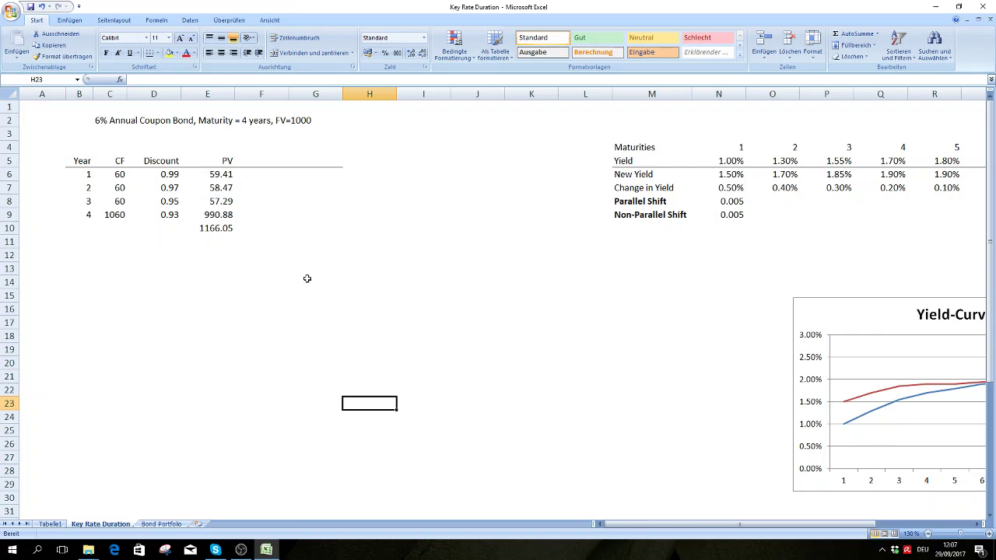
drag(117, 174, 118, 215)
click(194, 292)
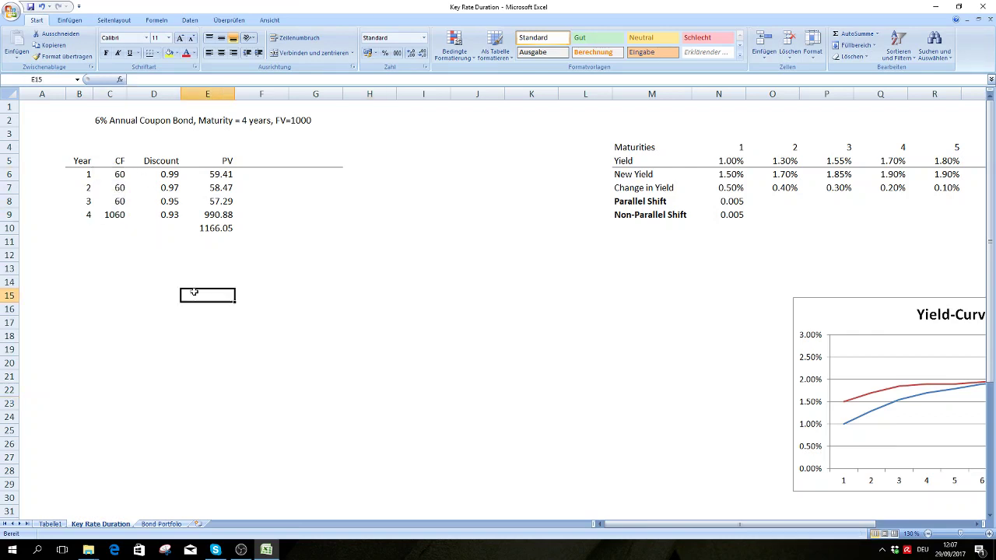
click(159, 172)
double_click(160, 172)
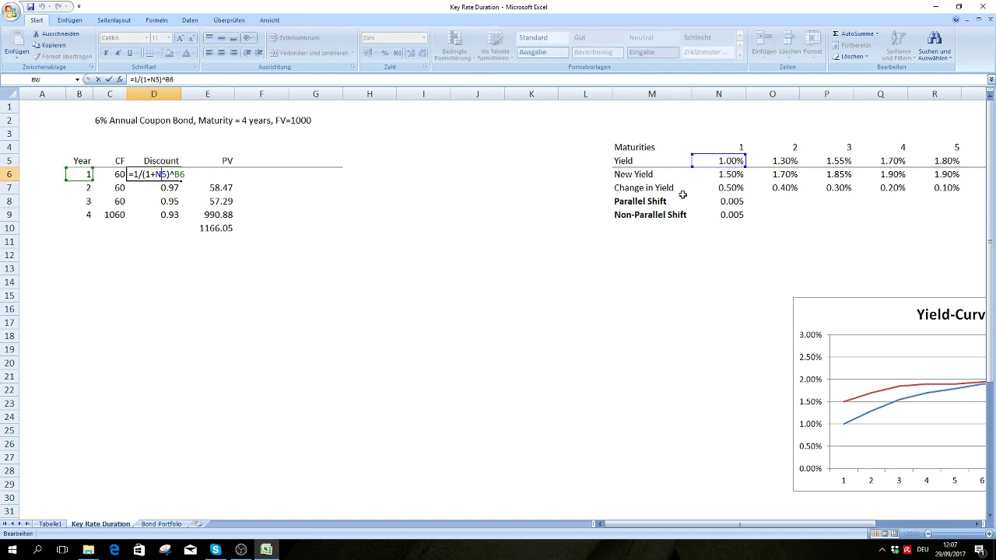
key(Return)
double_click(161, 187)
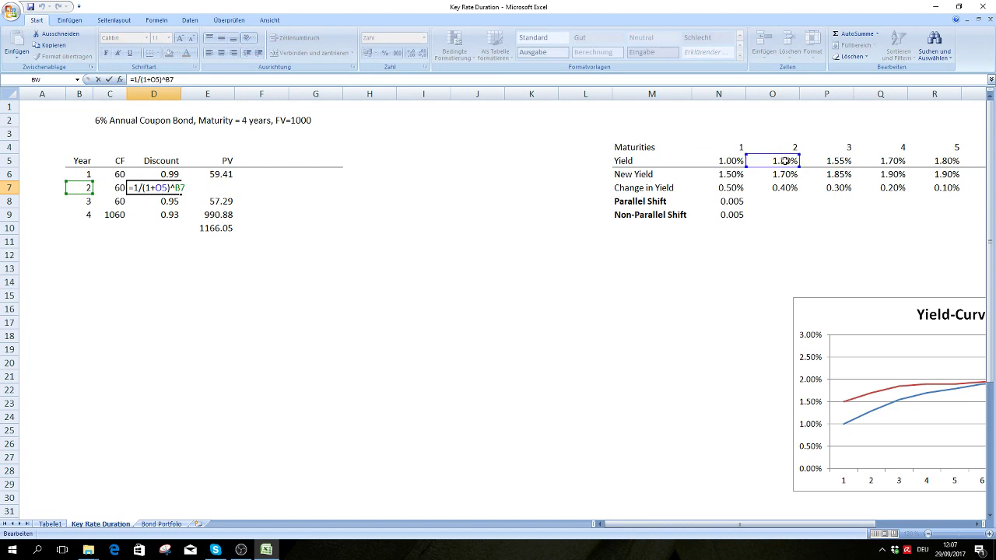
key(Return)
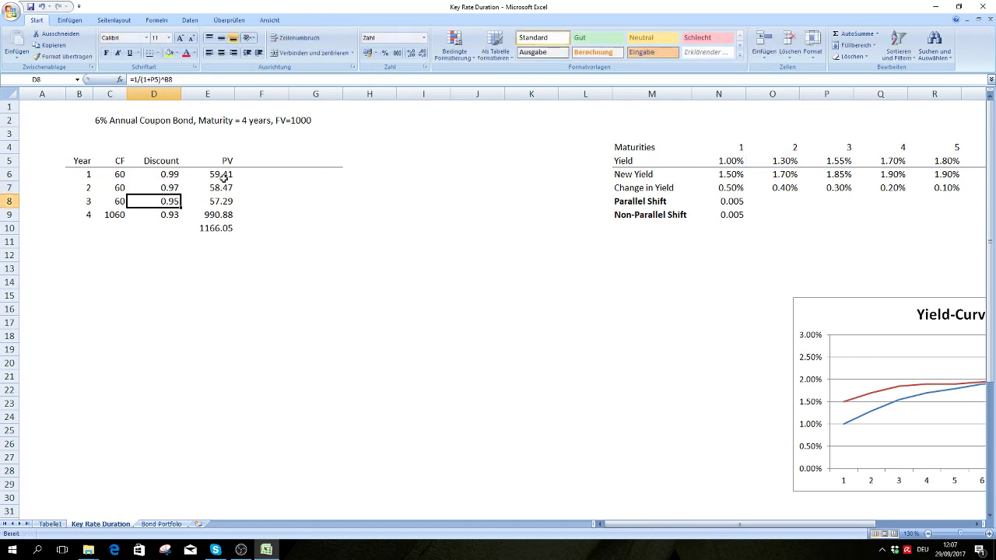
click(218, 231)
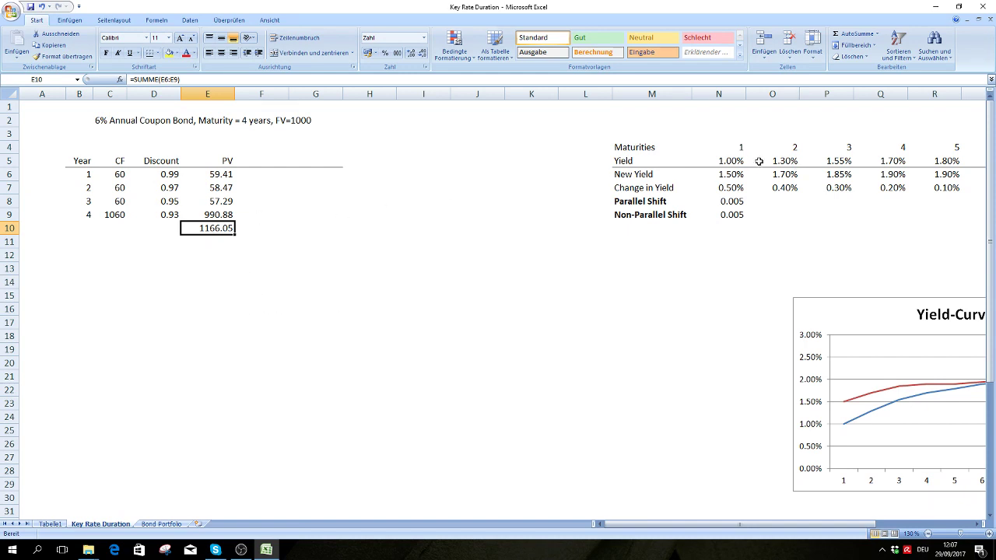
drag(733, 150, 937, 149)
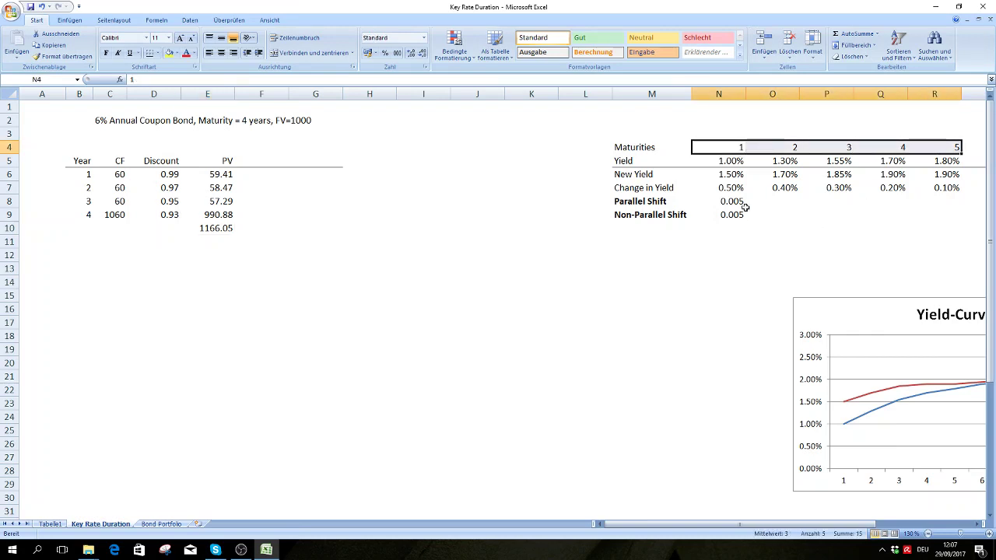
click(432, 282)
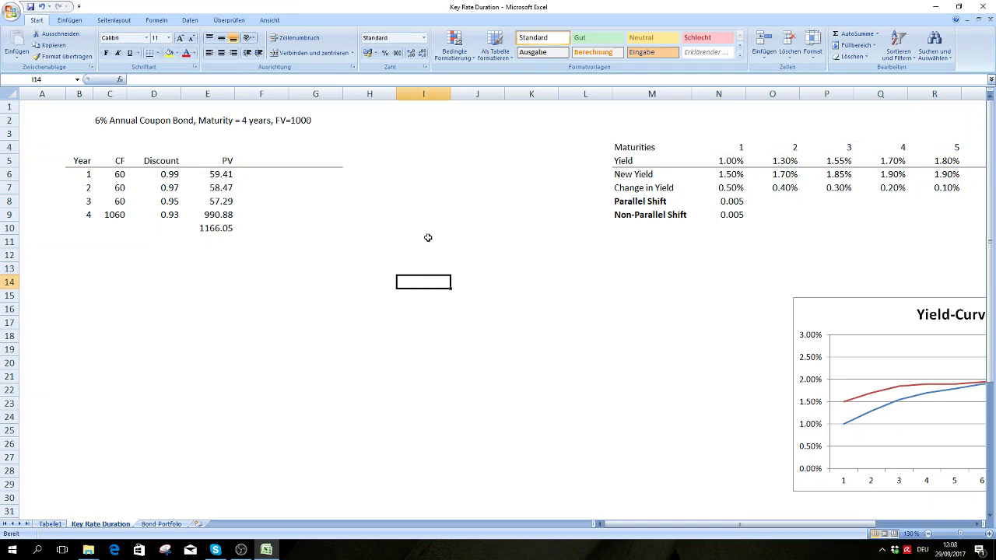
Move the two KRD equations up from below the bond table to around rows 24 to 27, side by side.
scroll(393, 260, down, 4)
drag(129, 441, 127, 236)
drag(384, 424, 372, 218)
scroll(550, 296, up, 4)
click(585, 324)
drag(156, 393, 159, 430)
drag(376, 404, 387, 447)
click(389, 306)
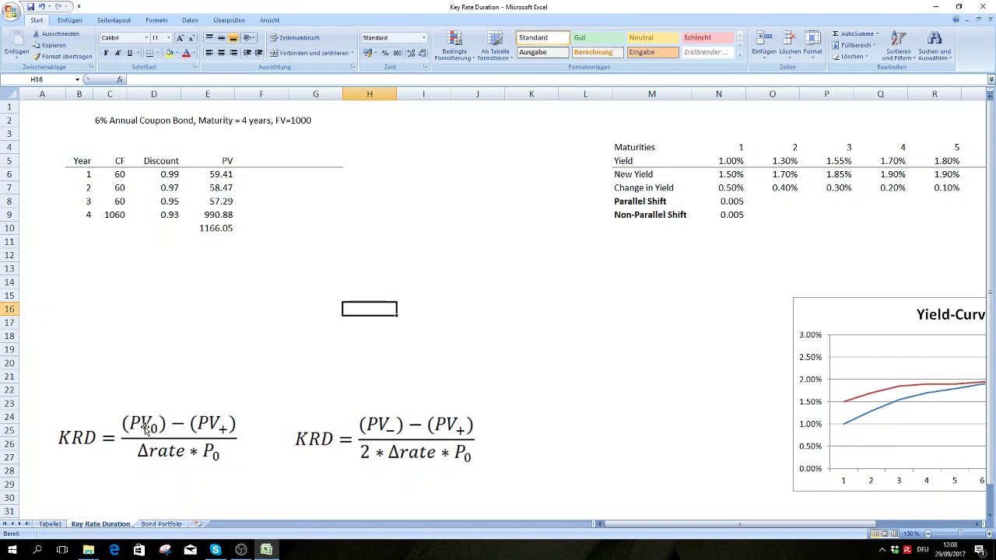
Label cell D13 as KRD1 and enter the bond's base price as =1166.05 in E13.
click(222, 230)
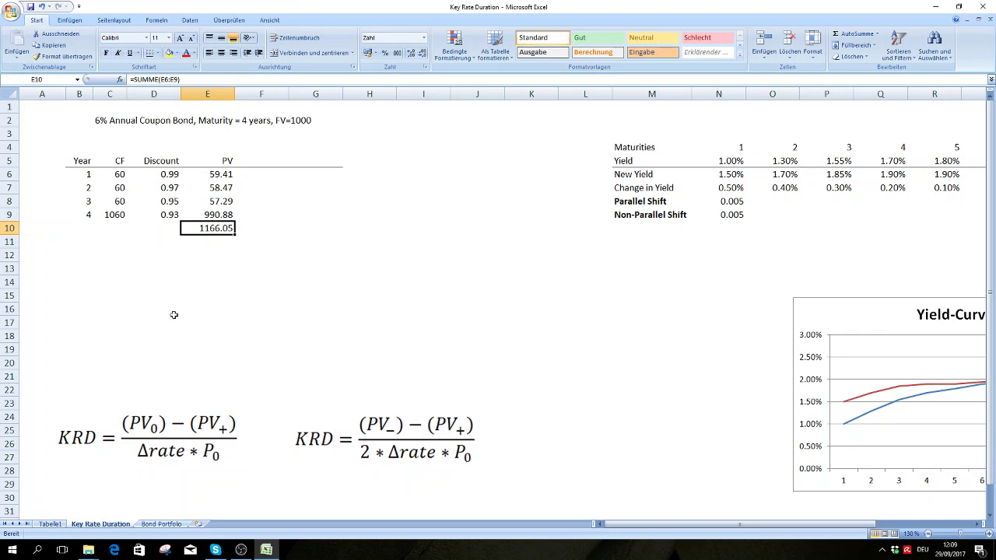
click(191, 267)
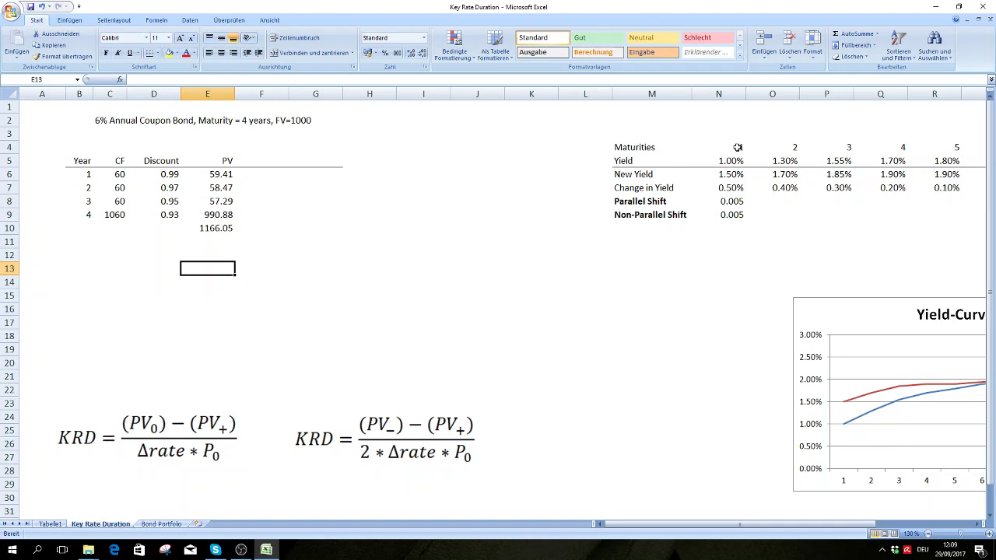
click(153, 266)
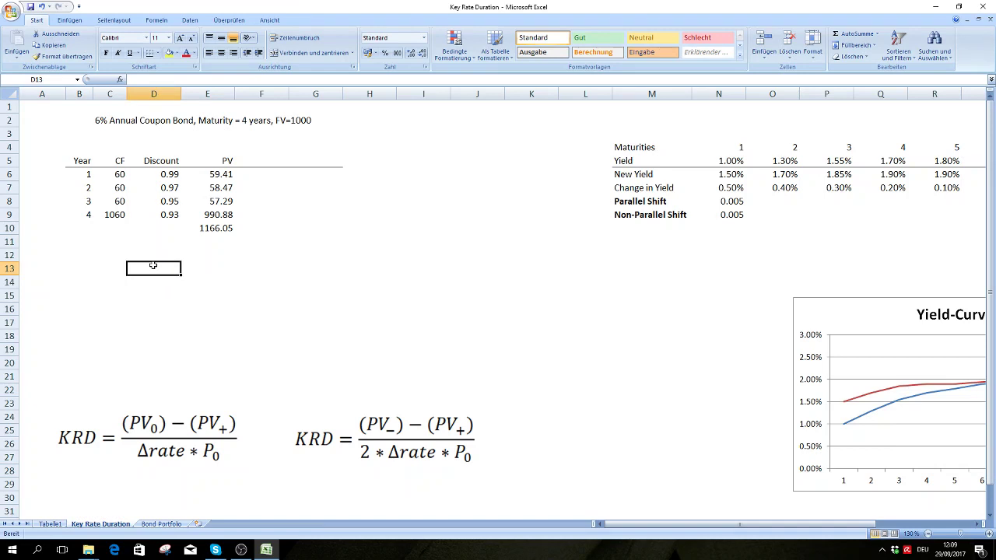
text(KRD1)
key(Tab)
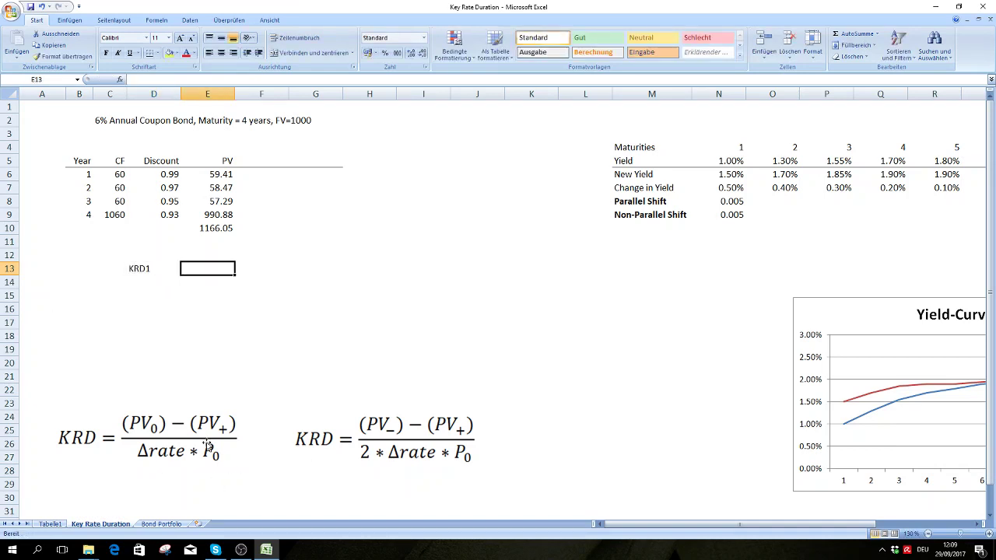
text(=1166.05)
key(Return)
key(Up)
Set the 1-year yield in cell N5 to 1.5%.
click(734, 160)
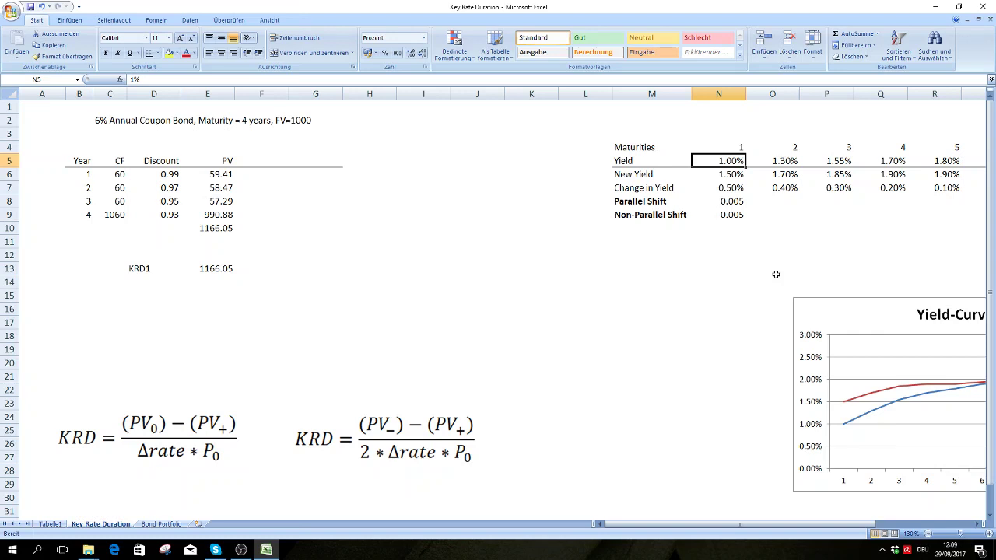
text(1.5)
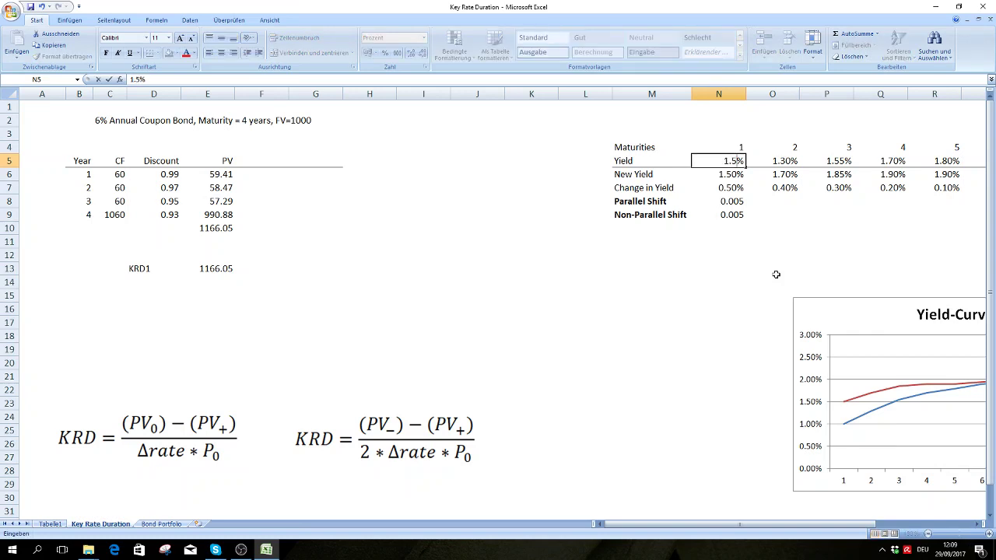
key(Return)
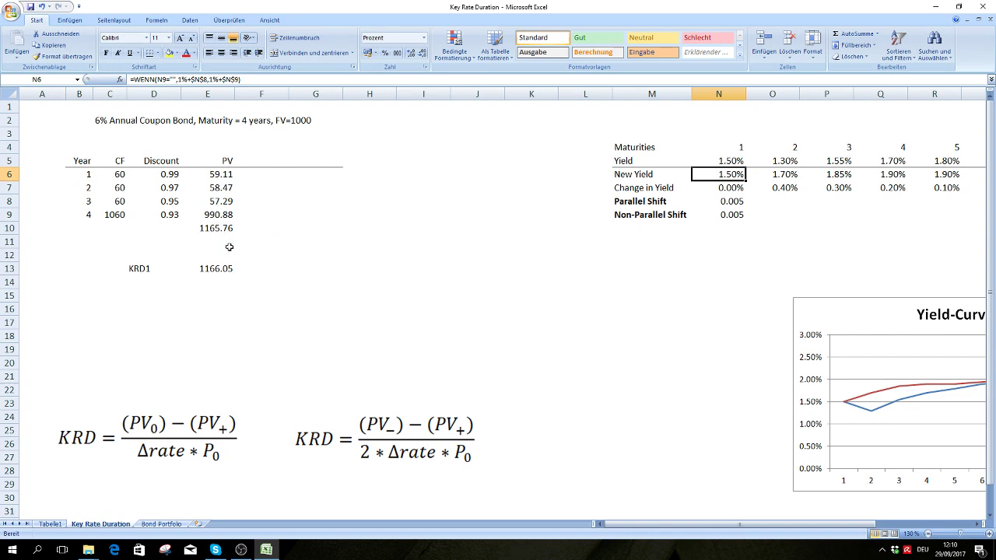
Complete the KRD1 formula in E13 as =(1166.05-E10)/(0.005*1166.05).
double_click(196, 269)
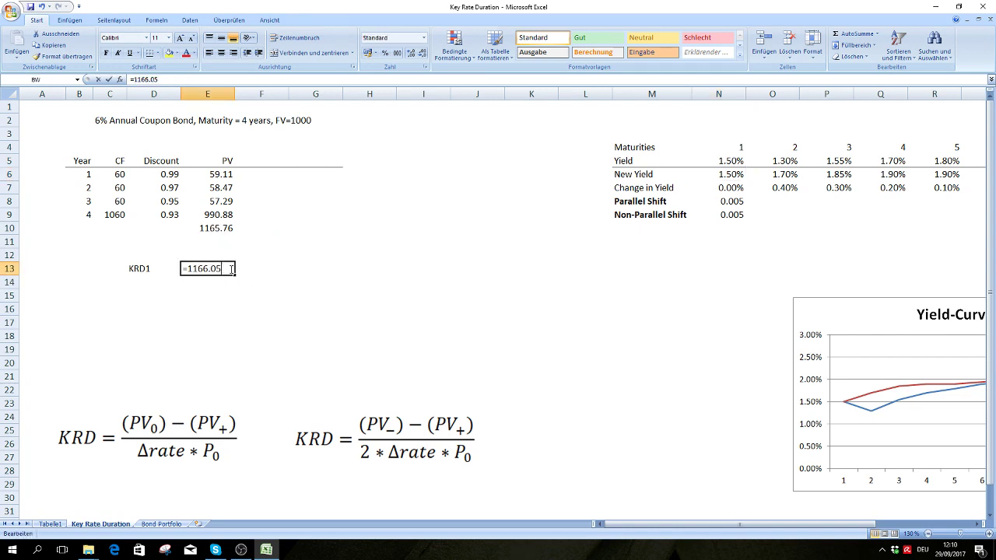
text(()
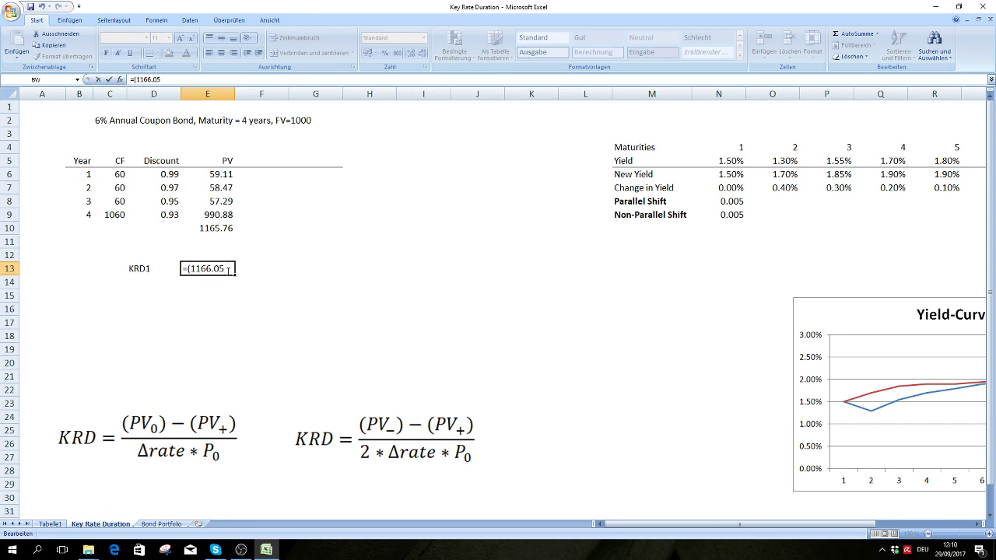
text(-)
click(215, 229)
text())
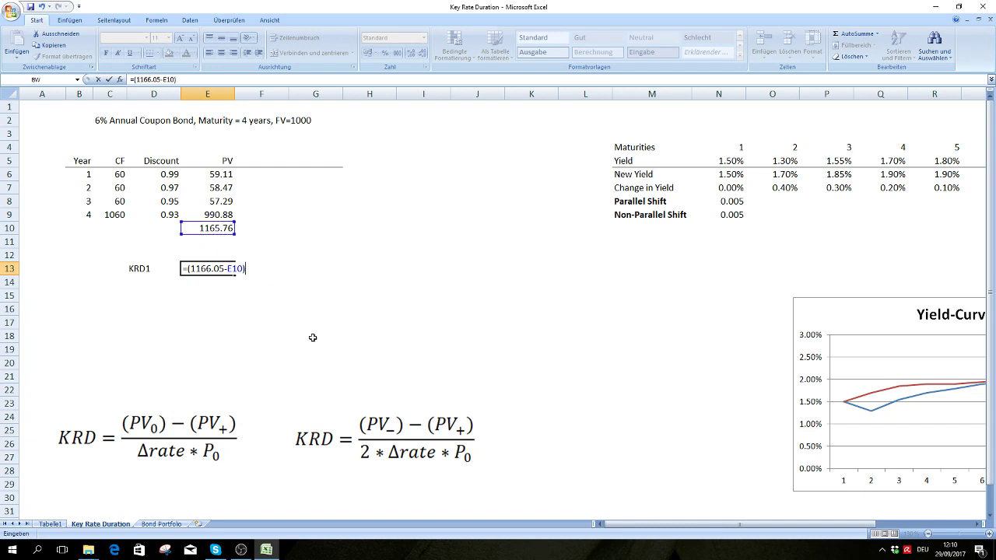
text(/(0.005*1166.05))
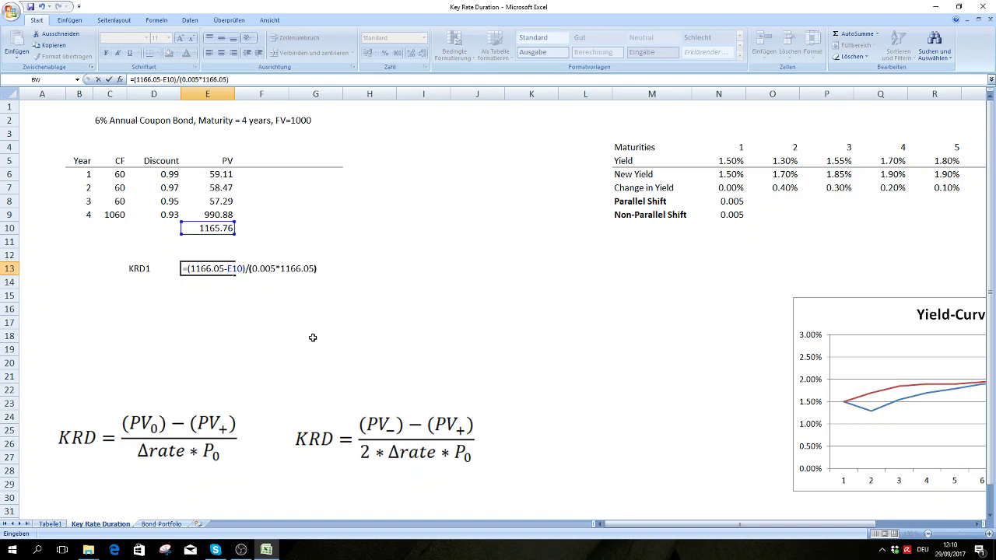
key(ctrl+Return)
Format the KRD1 result in E13 as a number with two decimal places.
key(ctrl+1)
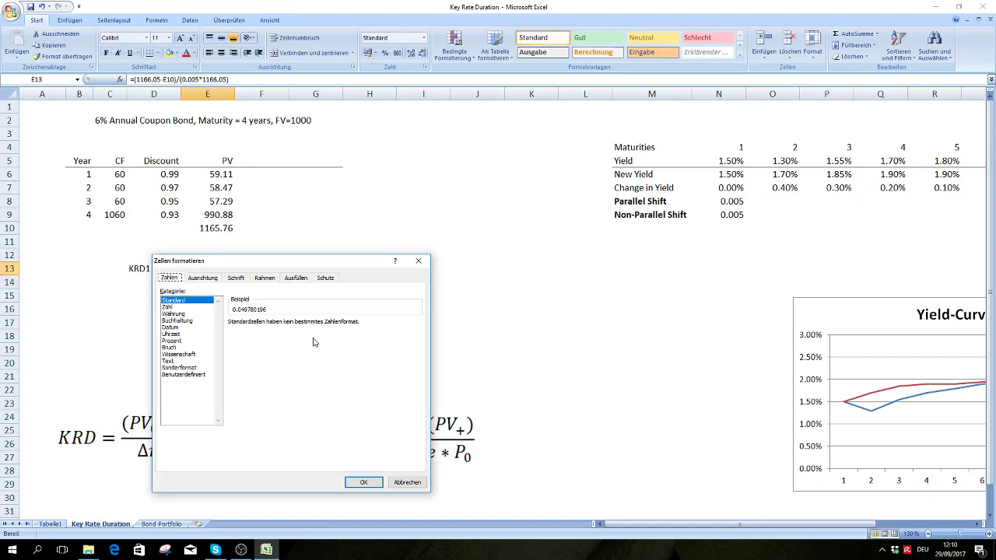
key(Down)
key(Return)
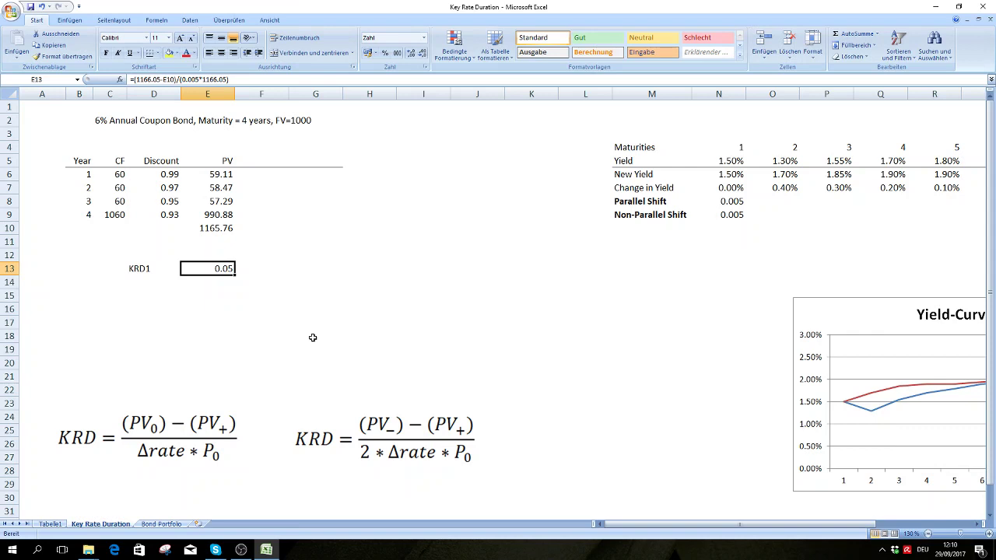
Calculate the percentage price change below KRD1 in E14 with the formula =-0.05*0.005.
key(Down)
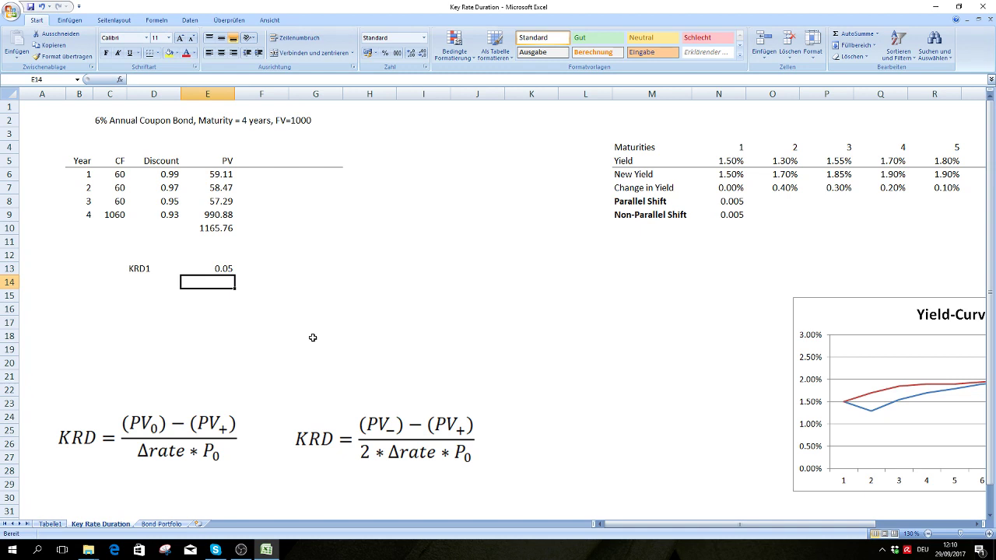
text(=)
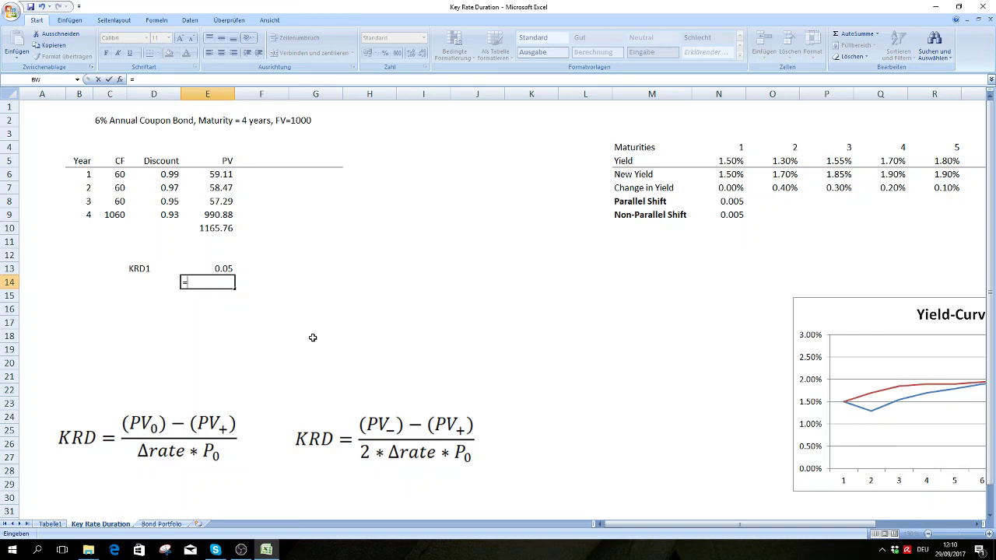
text(0)
text(0.05)
text(*0.005)
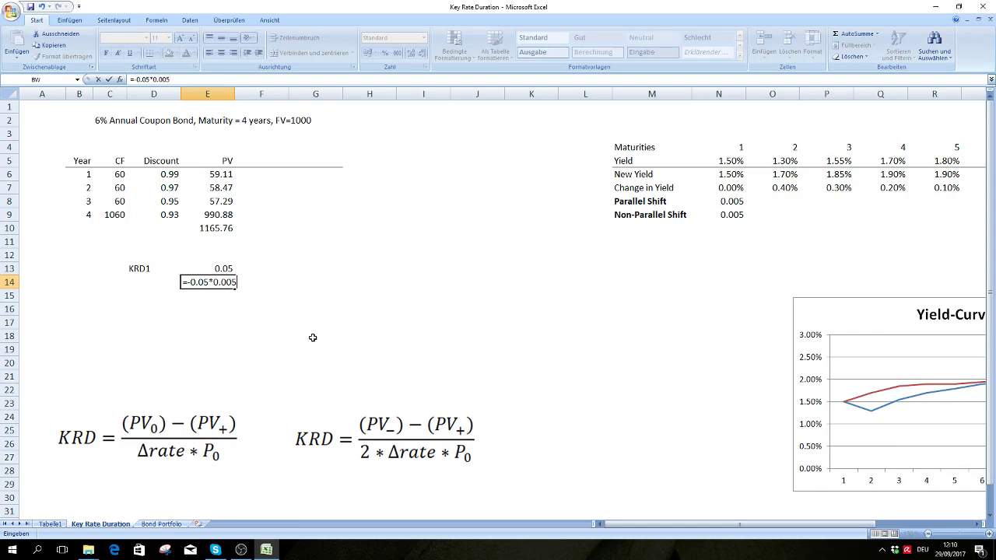
key(Return)
Format the price change in E14 as a percentage with two decimal places.
key(Up)
key(ctrl+1)
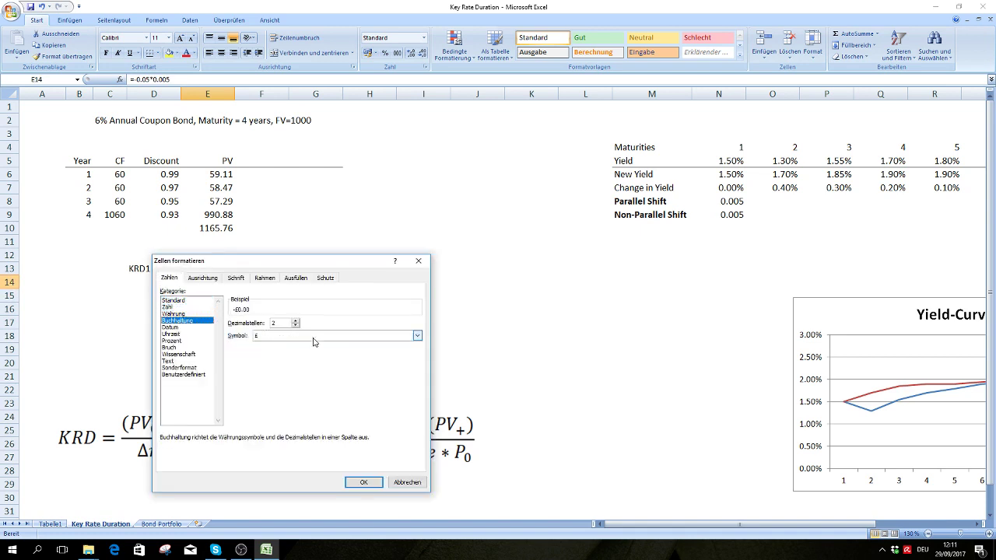
key(Down)
key(Down)
key(Down)
key(Tab)
key(Return)
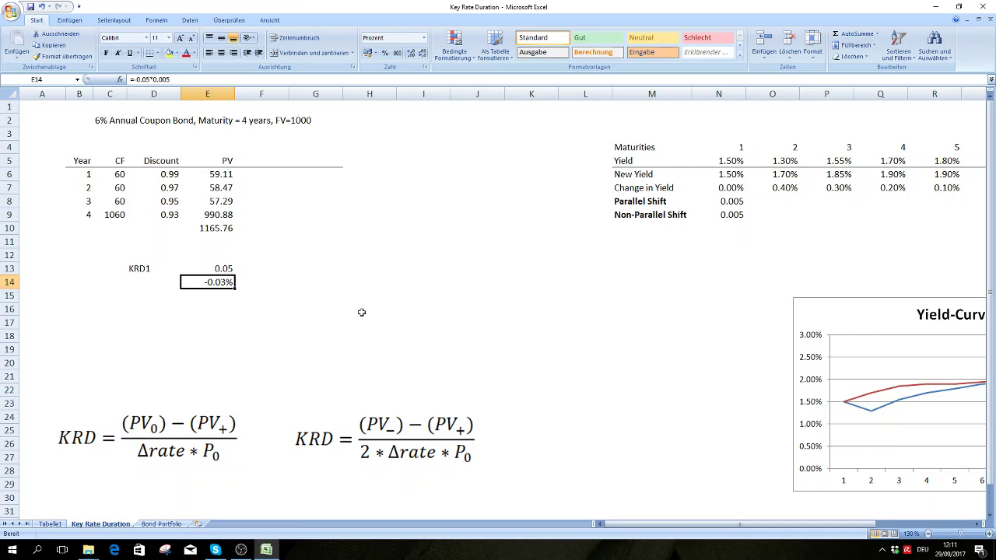
Set the 1-year yield in N5 to 1% and examine the Yield-Curve chart and the changes in yield by maturity.
click(729, 163)
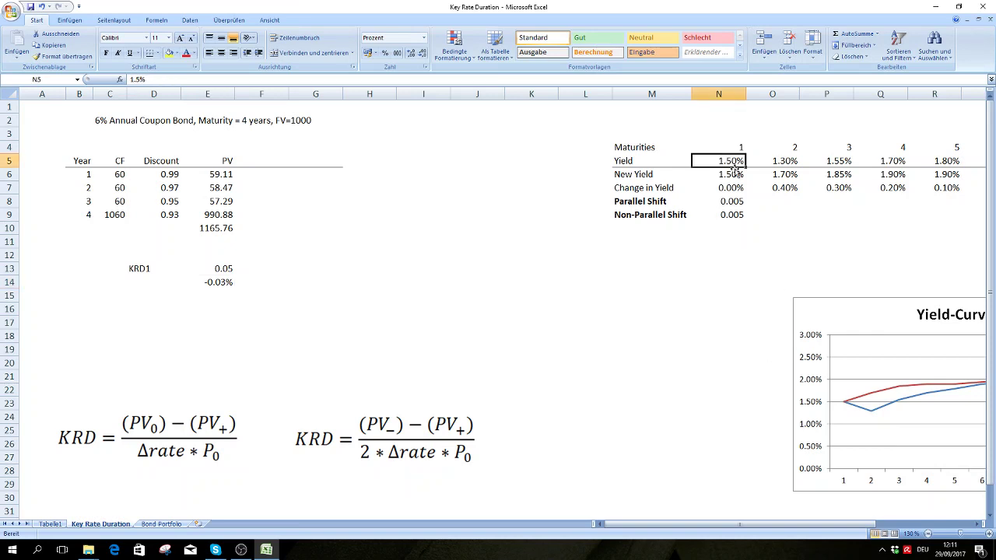
text(1)
key(Return)
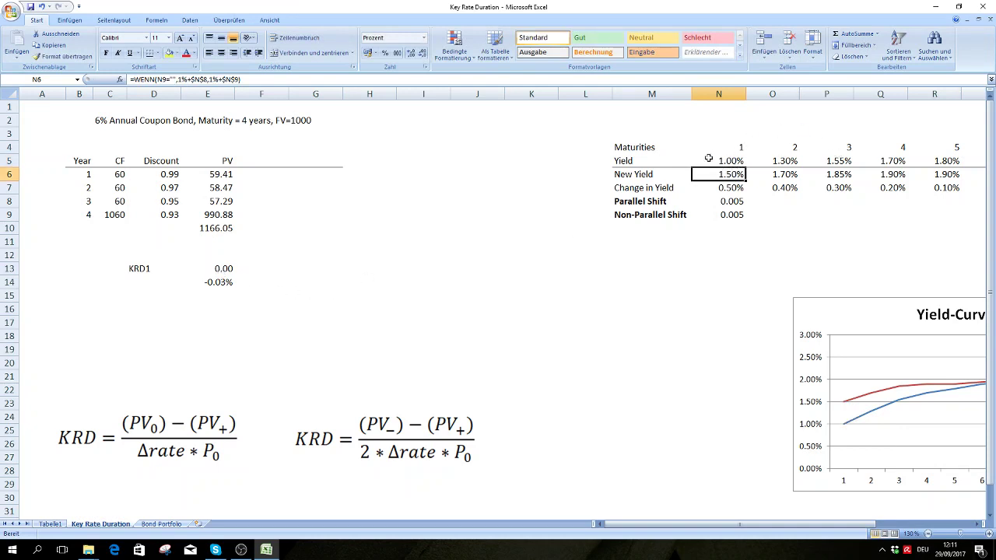
drag(753, 524, 832, 532)
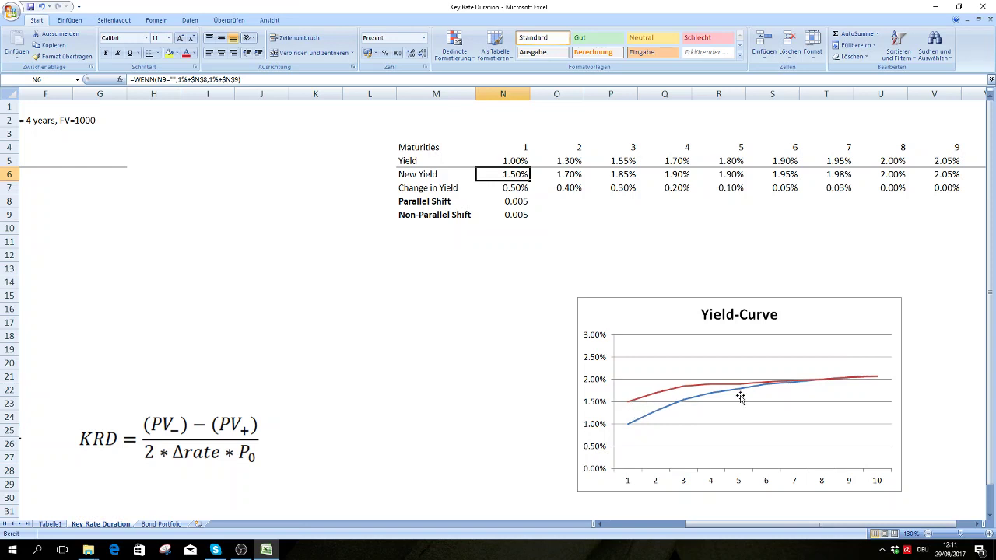
click(515, 189)
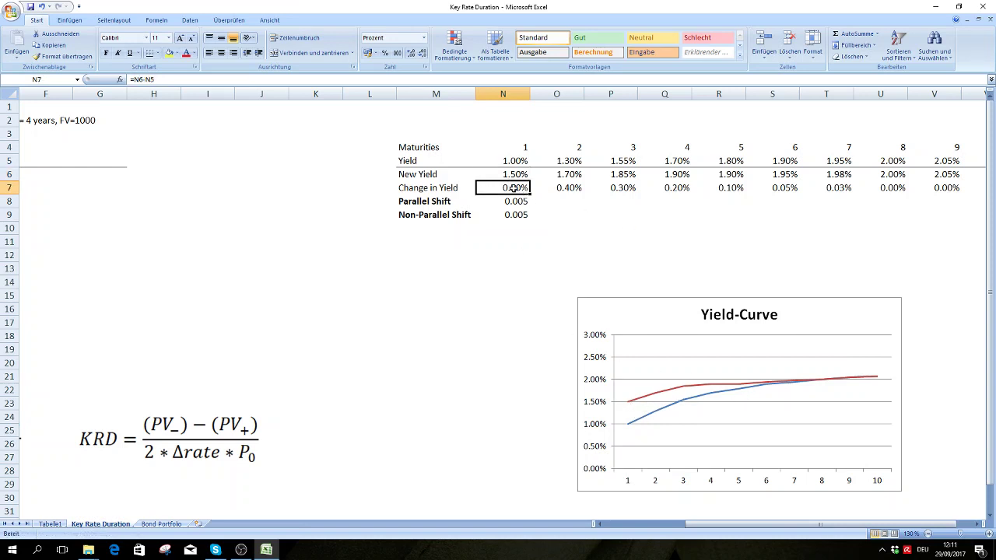
click(578, 187)
click(618, 191)
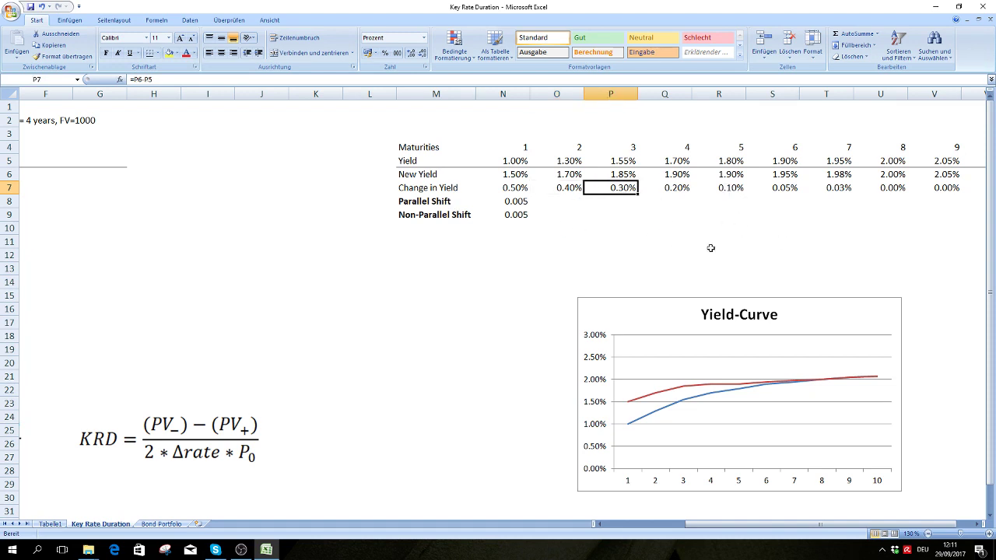
drag(782, 527, 691, 532)
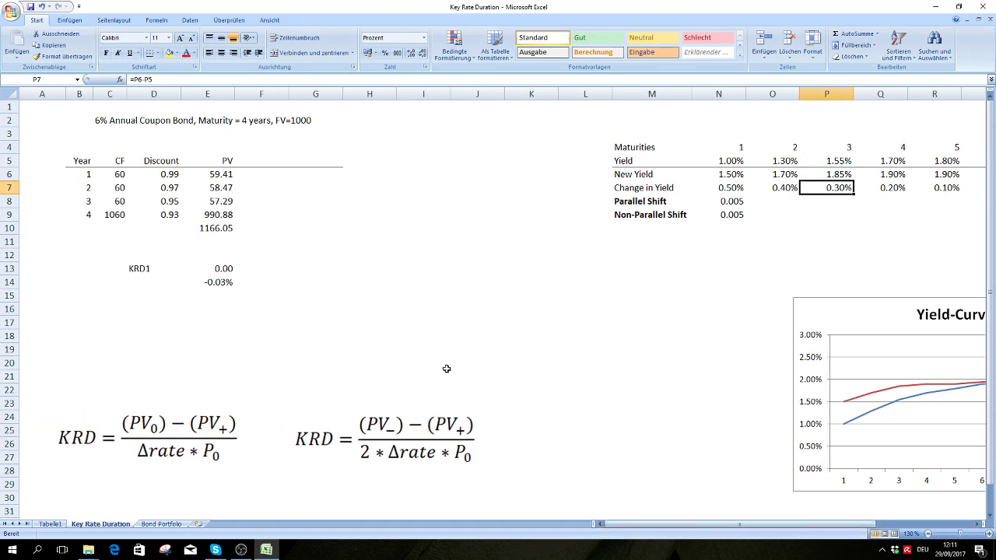
Add the column header Weight in F5, beside the PV header of the bond table.
click(135, 271)
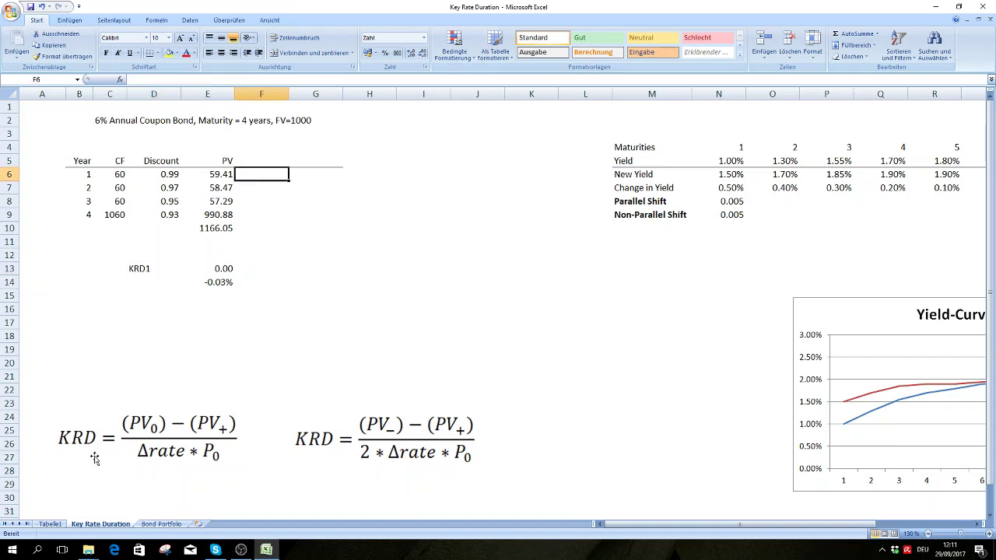
click(258, 161)
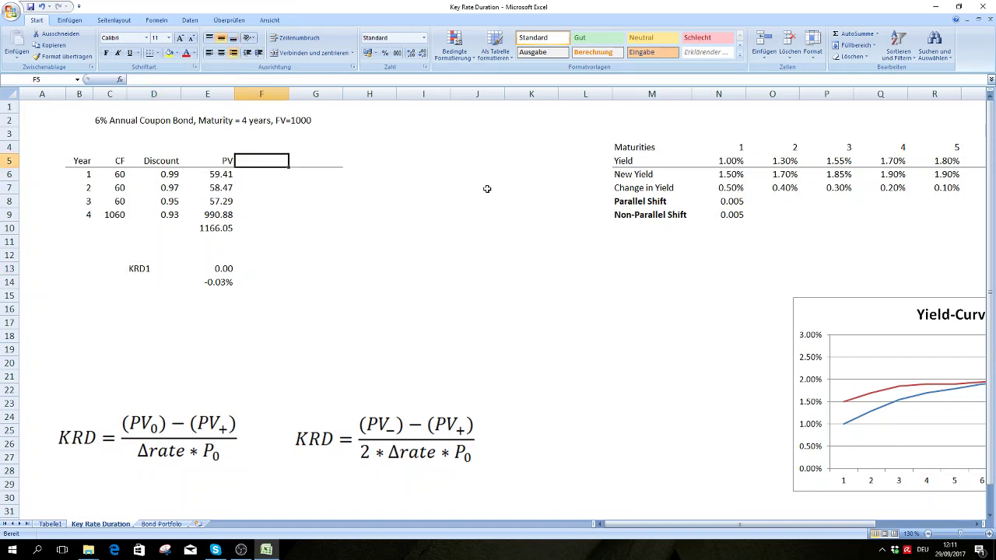
text(Weight)
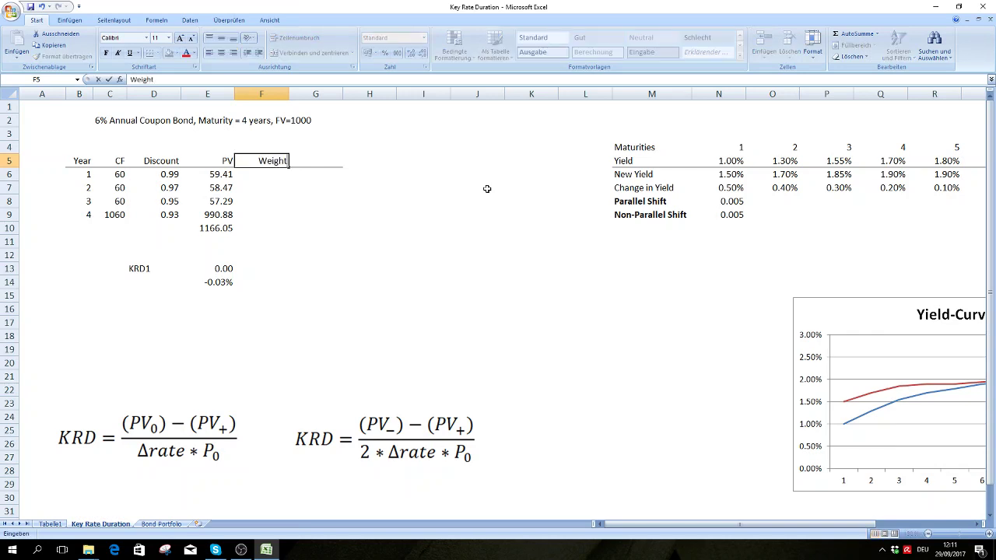
key(Return)
Calculate the year 1 weight in F6 with the formula =E6/$E$10, dividing its PV by the total PV.
key(Left)
key(Down)
key(Down)
key(Down)
key(Down)
key(Up)
key(Up)
key(Up)
key(Up)
key(Right)
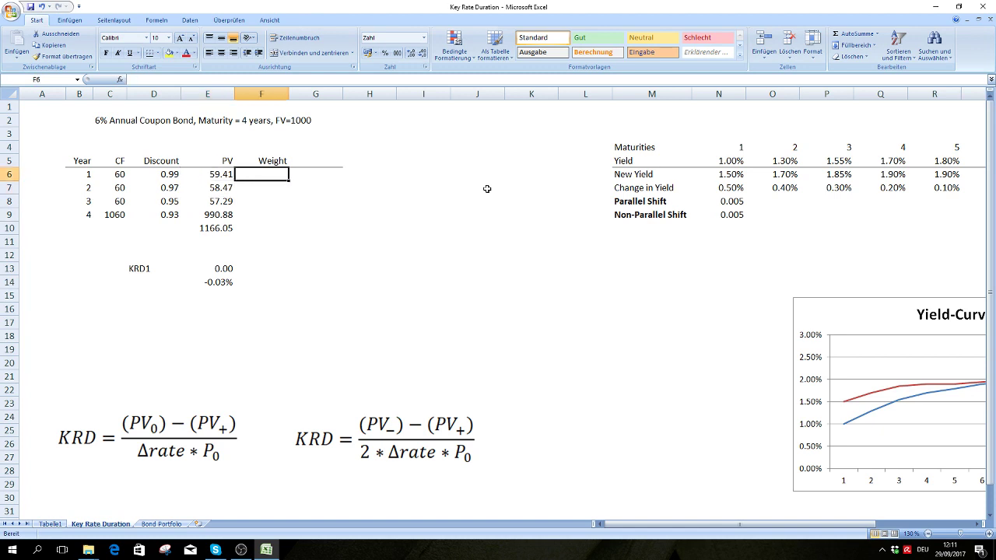
text(=)
key(Left)
text(/)
key(Down)
key(Left)
key(Down)
key(Down)
key(Down)
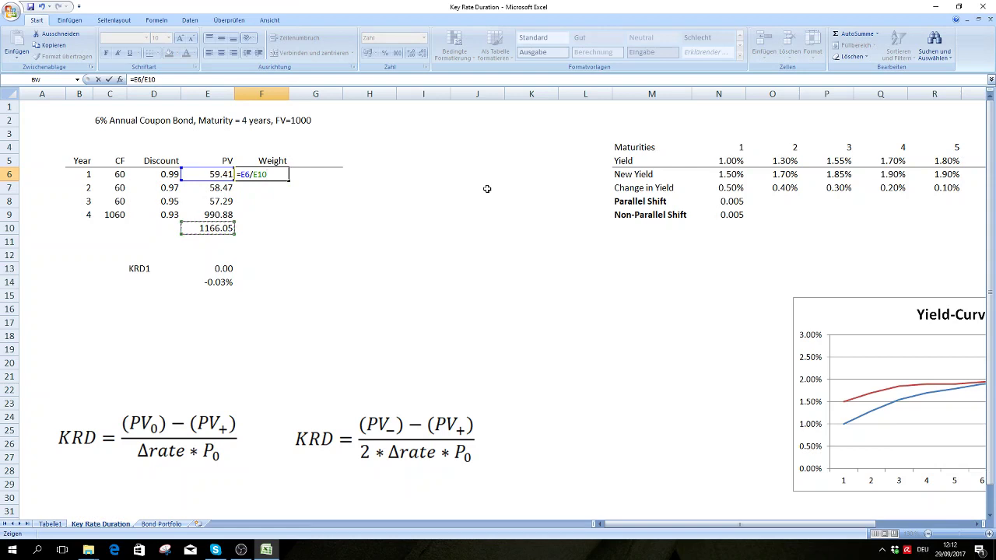
key(F4)
key(Return)
Copy the weight formula from F6 to F7:F9 for years 2 to 4.
key(Up)
key(ctrl+c)
key(Down)
key(shift+Down)
key(shift+Down)
key(ctrl+v)
Sum the weights of all four years in F10.
key(Down)
key(Down)
key(Down)
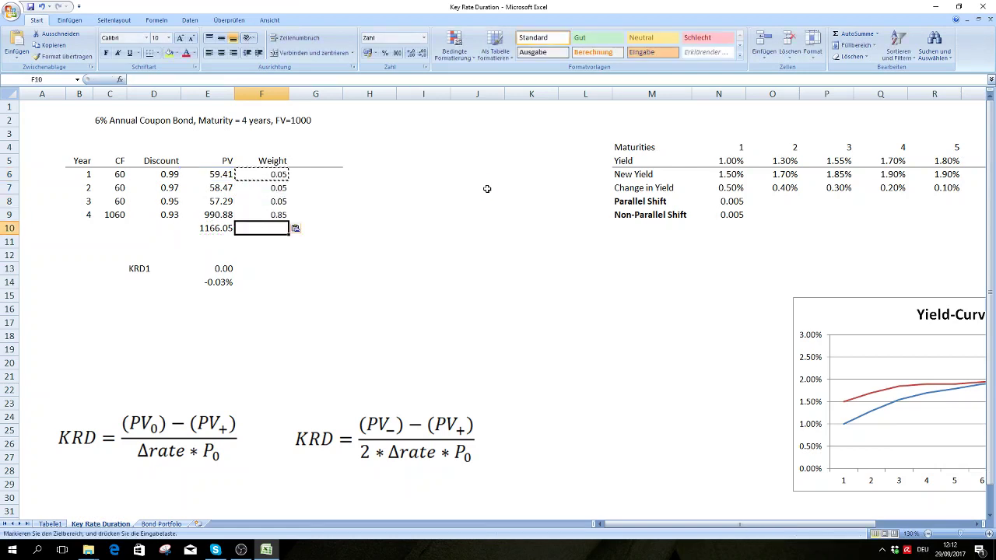
key(alt+equal)
key(Return)
Calculate the year 1 key rate duration in G6 as weight times year with the formula =F6*B6.
key(Up)
key(Up)
key(Up)
key(Up)
key(Up)
key(Right)
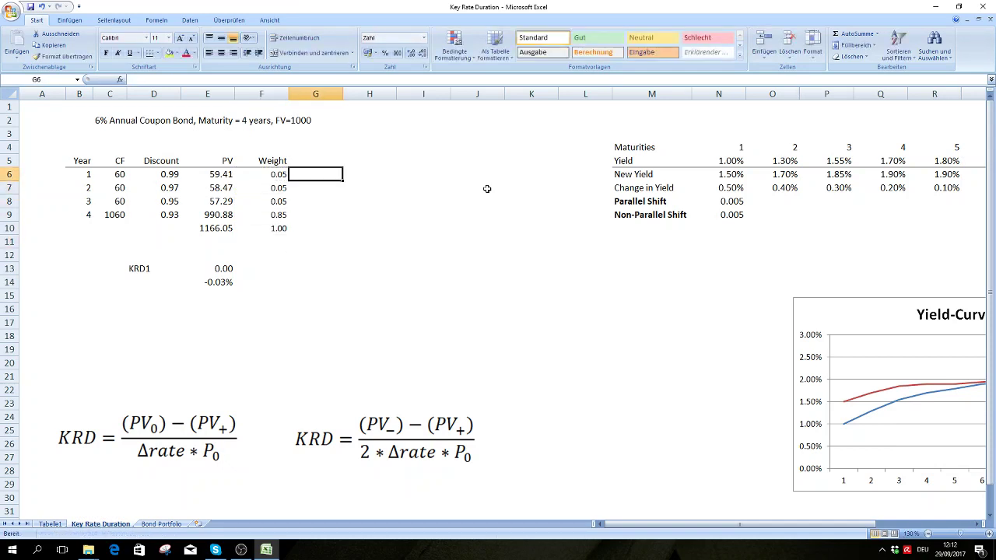
text(=)
key(Left)
text(*)
key(Left)
key(Left)
key(Left)
key(Left)
key(Left)
key(Return)
Copy the duration formula from G6 down to G9 for the remaining years.
key(Up)
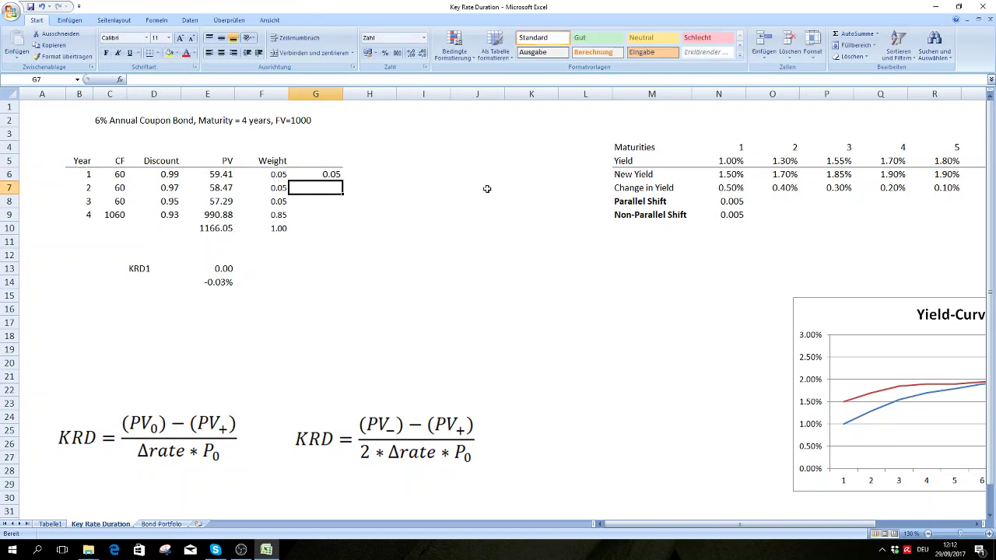
key(ctrl+c)
key(shift+Down)
key(shift+Down)
key(shift+Down)
key(ctrl+v)
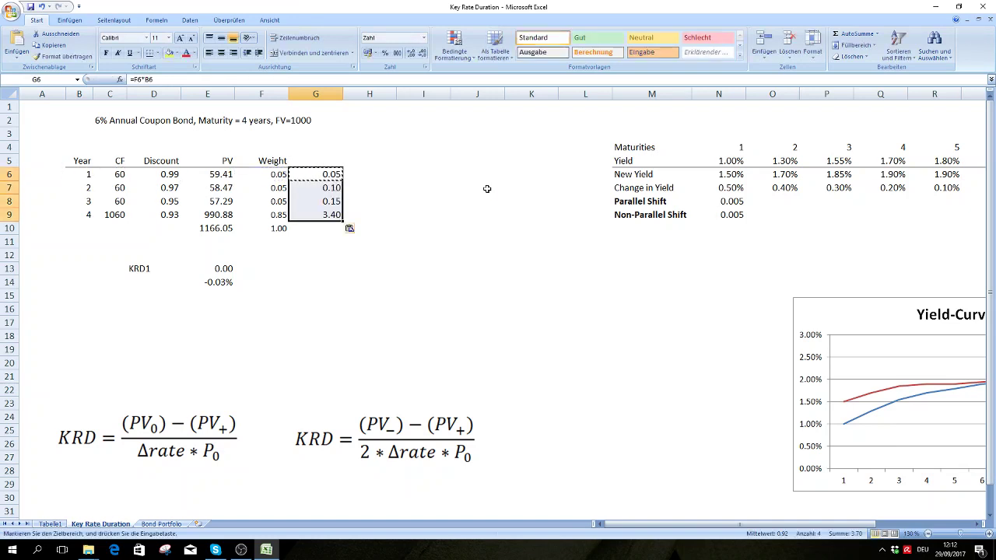
Total the key rate durations in G10 with the formula =SUMME(G6:G9).
key(Down)
key(Down)
key(Down)
key(Down)
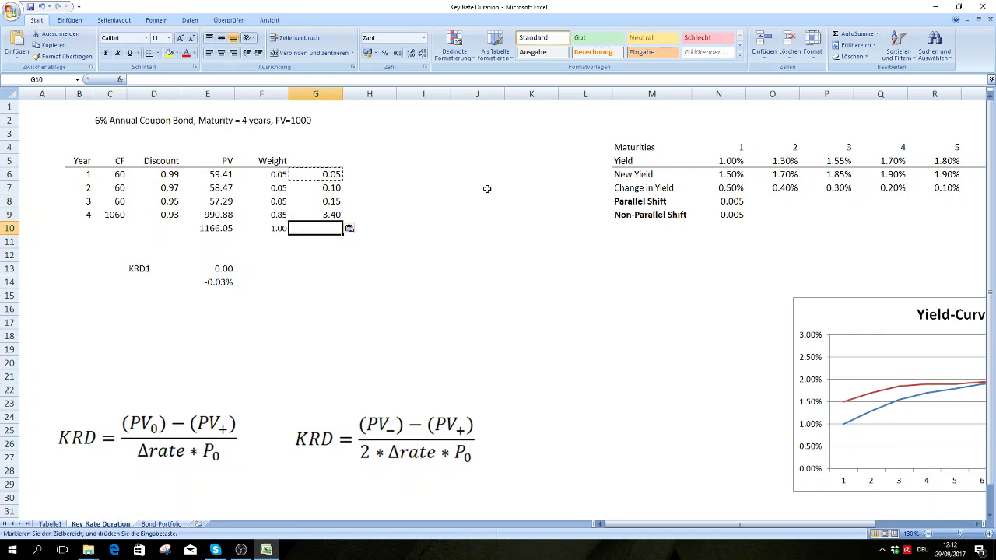
key(alt+shift+0)
key(Return)
Label the duration column with the header KRD in G5.
key(Up)
key(Up)
key(Up)
key(Up)
key(Up)
key(Up)
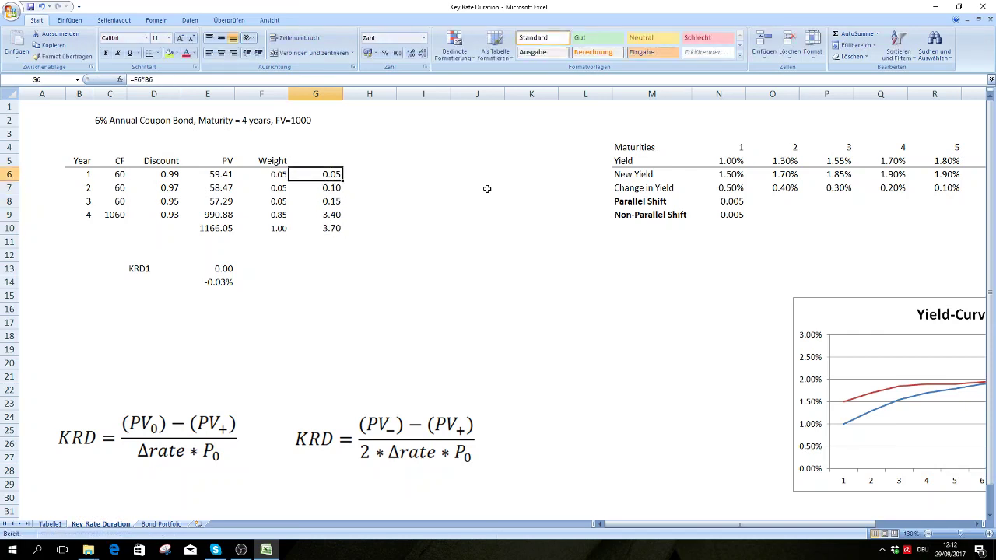
text(KRD)
key(Return)
Review the key rate durations for years 1 to 4 and their total in the KRD column.
key(Down)
key(Down)
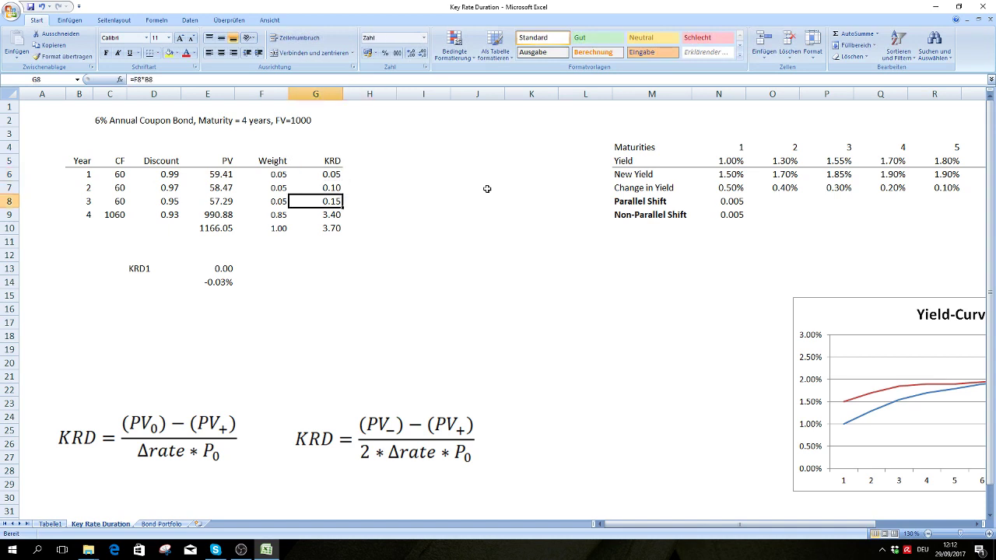
key(Left)
key(Down)
key(Down)
key(Right)
key(Right)
key(Up)
key(Left)
key(Up)
key(Up)
key(Up)
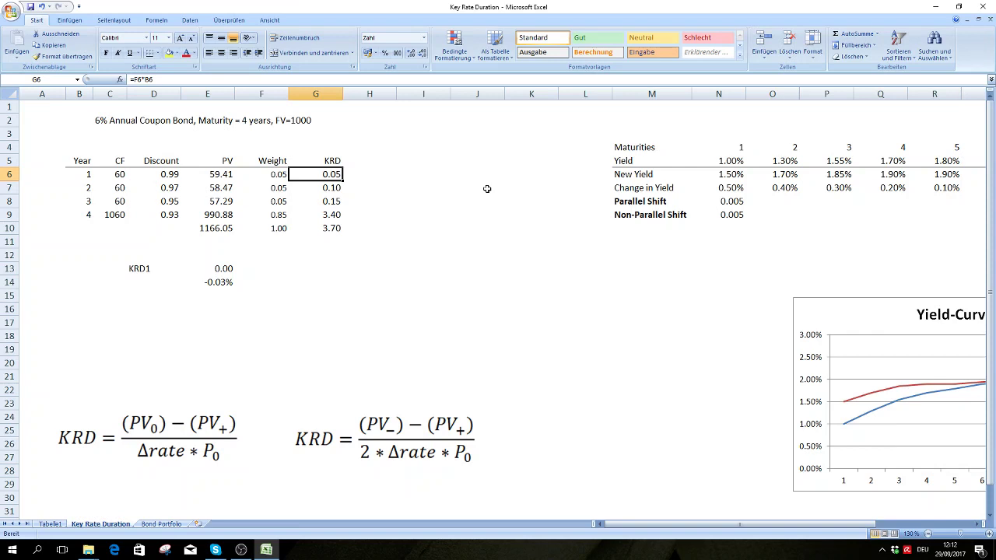
key(Down)
key(Down)
key(Down)
key(Down)
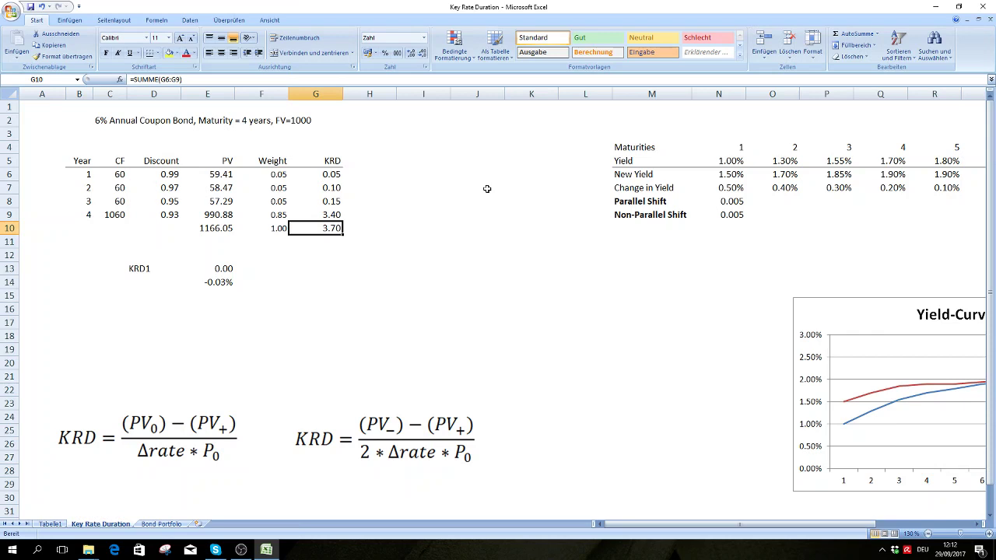
key(Up)
key(Up)
key(Up)
key(Up)
key(Down)
key(Down)
key(Down)
key(Up)
key(Up)
key(Up)
key(Down)
key(Down)
key(Down)
key(Up)
key(Up)
key(Up)
key(Down)
key(Down)
key(Down)
Examine the Change in Yield row for the first four maturities in the yield table.
key(Right)
key(Right)
key(Right)
key(Right)
key(Right)
key(Right)
key(Right)
key(Right)
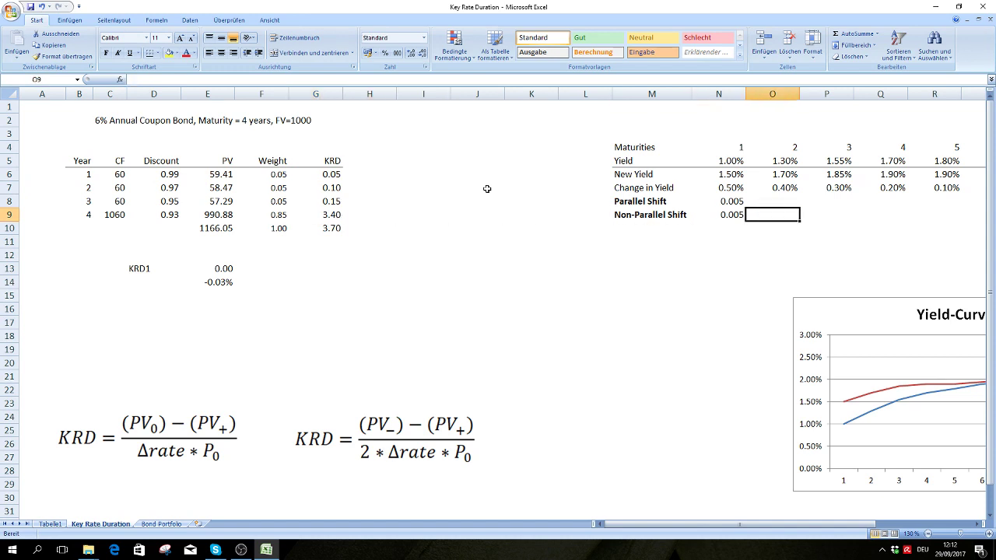
key(Left)
key(Up)
key(Up)
key(Right)
key(Right)
key(Right)
key(Left)
key(Left)
key(Left)
key(Left)
key(Left)
key(Left)
key(Down)
key(Left)
key(Left)
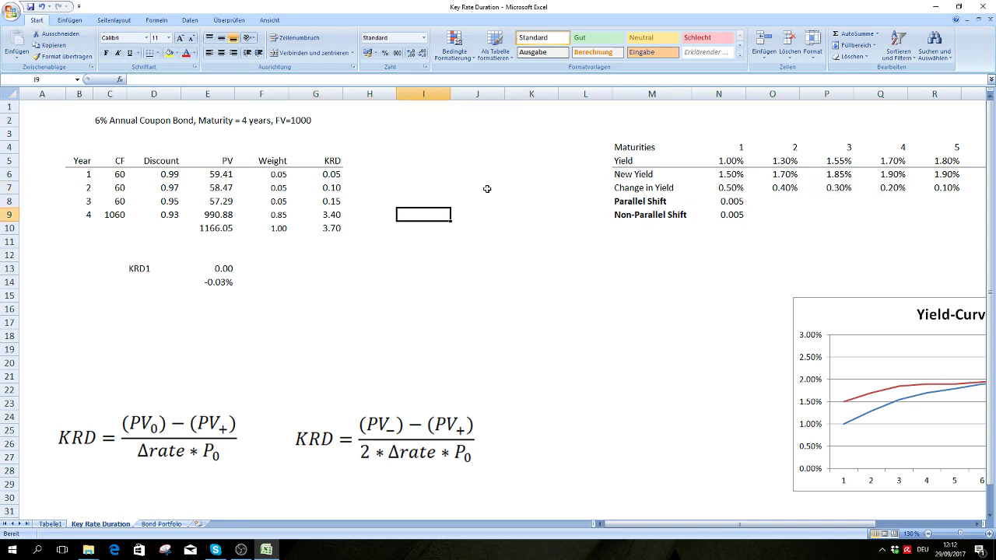
Estimate the bond's price change in H12 with the formula =-(G6*N7+G7*O7+G8*P7+G9*Q7).
key(Left)
key(Down)
key(Down)
key(Down)
key(Down)
text(=()
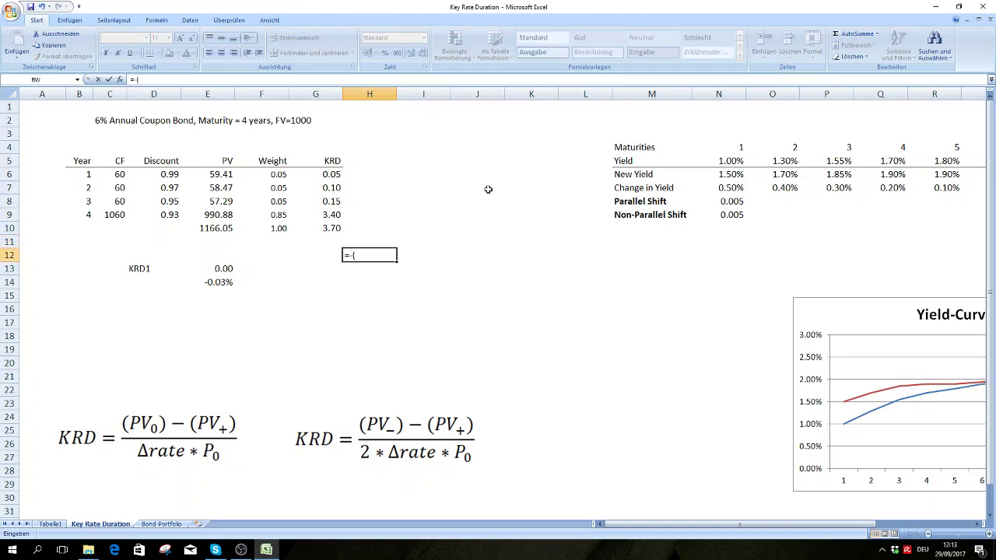
click(330, 173)
text(*)
click(732, 188)
text(+)
click(334, 189)
text(*)
click(792, 190)
text(+)
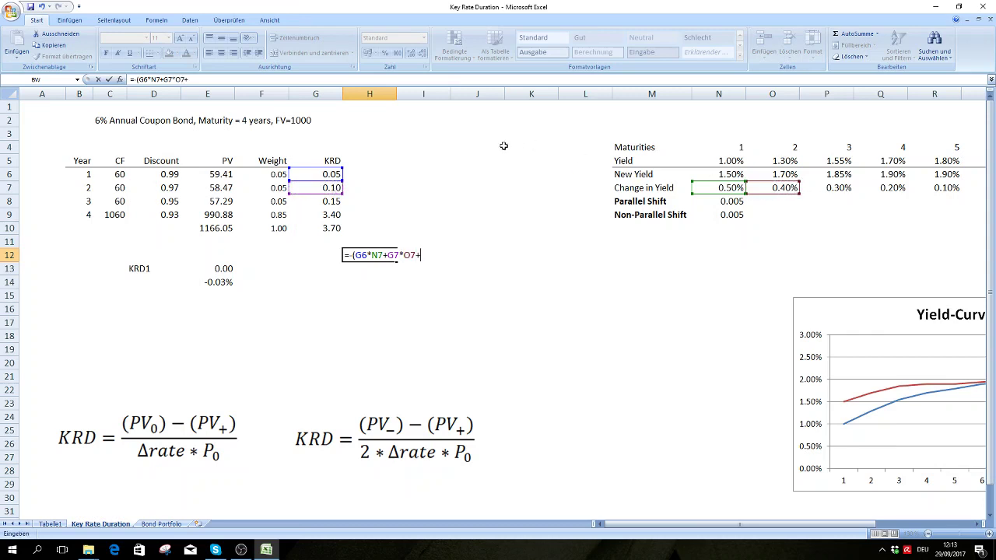
click(336, 199)
text(*)
click(829, 187)
text(+)
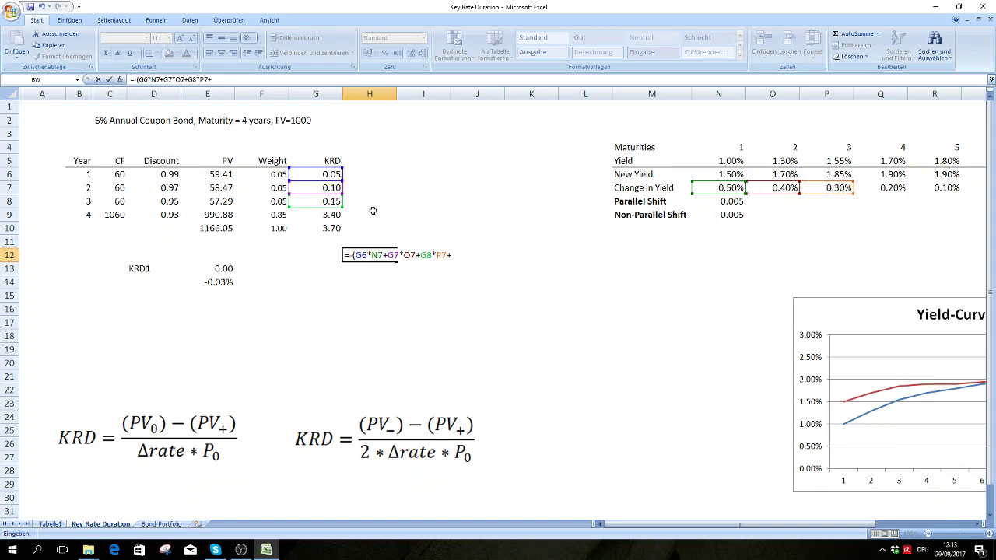
click(333, 213)
text(*)
click(888, 187)
text())
key(Return)
Format the estimated price change in H12 as a percentage with two decimals.
key(Up)
key(ctrl+1)
key(Tab)
key(Down)
key(Down)
key(Down)
key(Down)
key(Down)
key(Down)
key(Down)
key(Down)
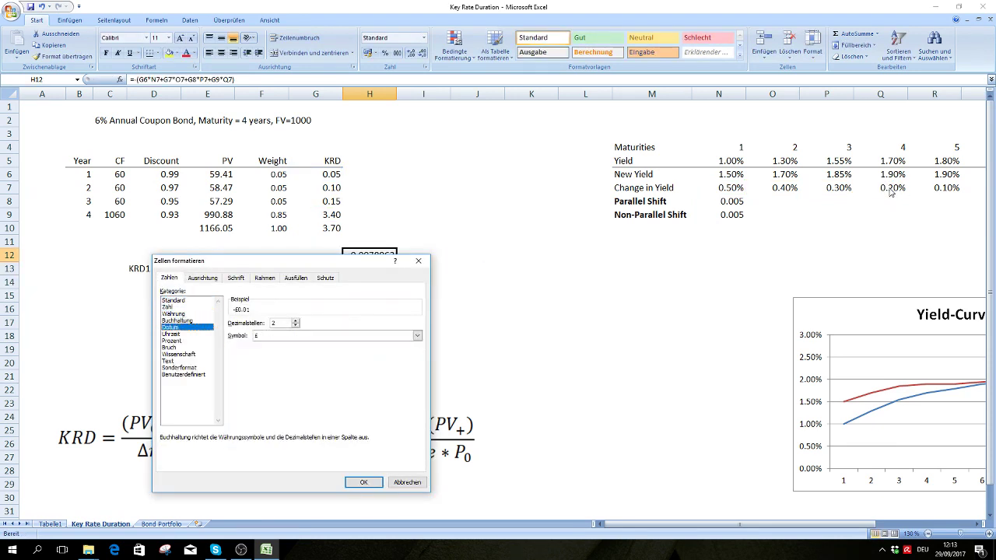
key(Up)
key(Return)
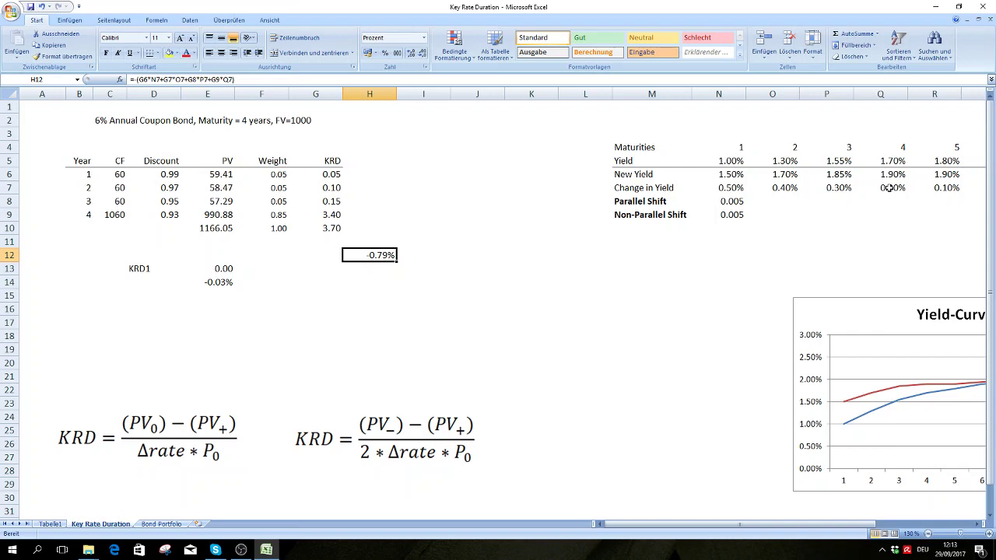
Record the bond's original price of 1166.05 as a fixed value in A14.
drag(673, 523, 781, 523)
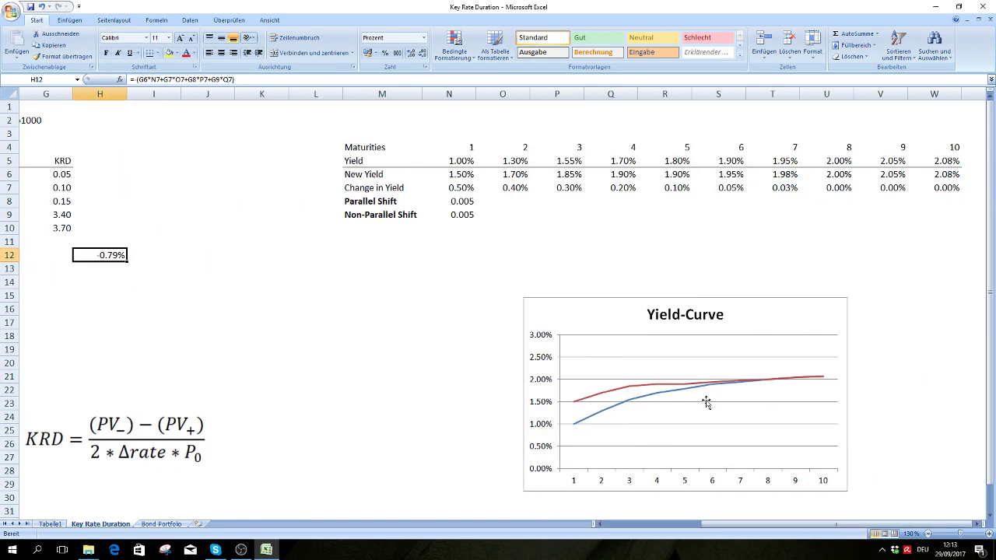
drag(799, 523, 721, 529)
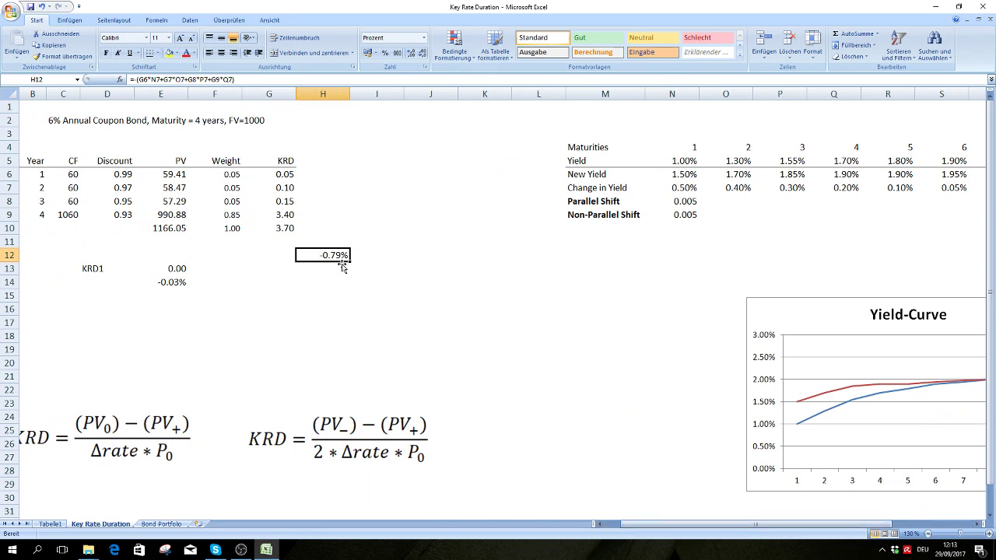
drag(699, 529, 677, 528)
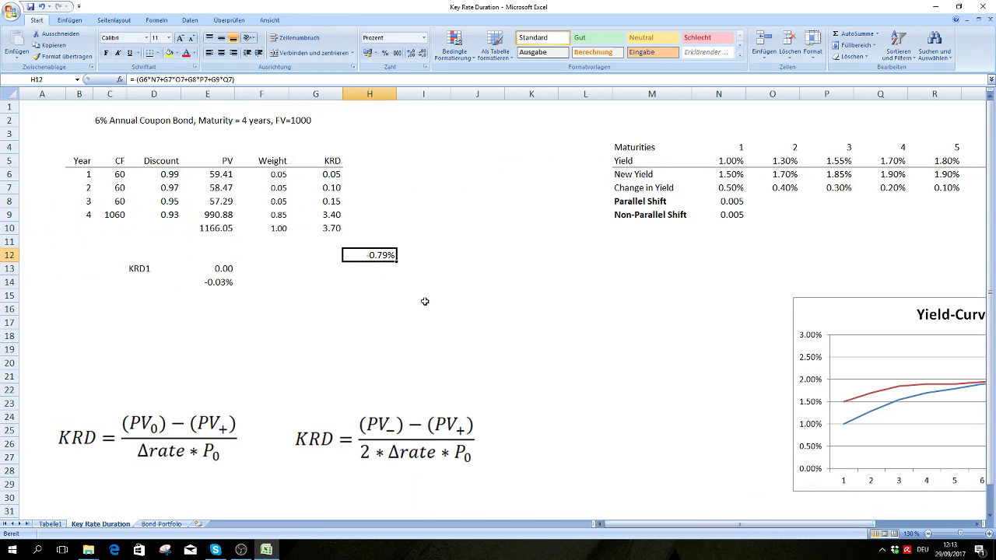
click(37, 284)
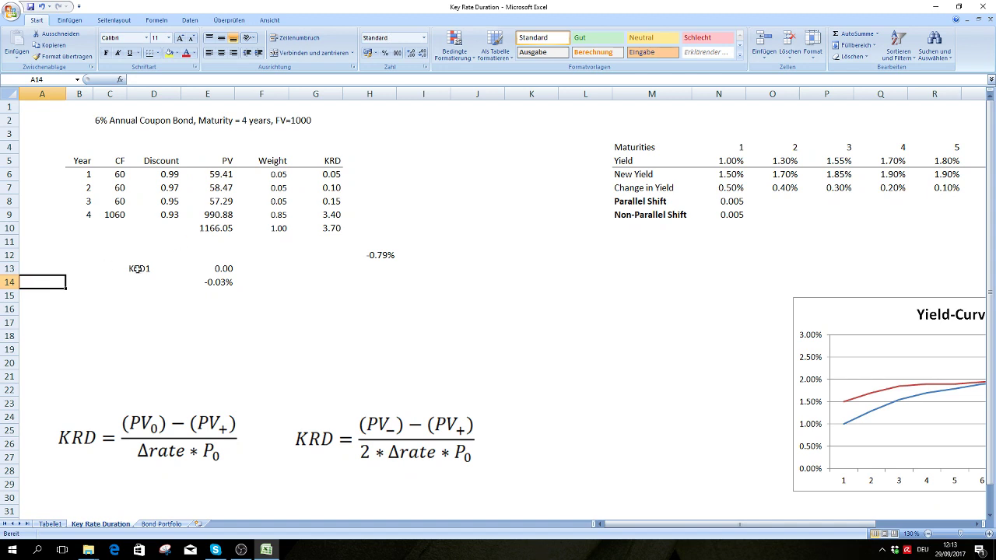
text(1166.05)
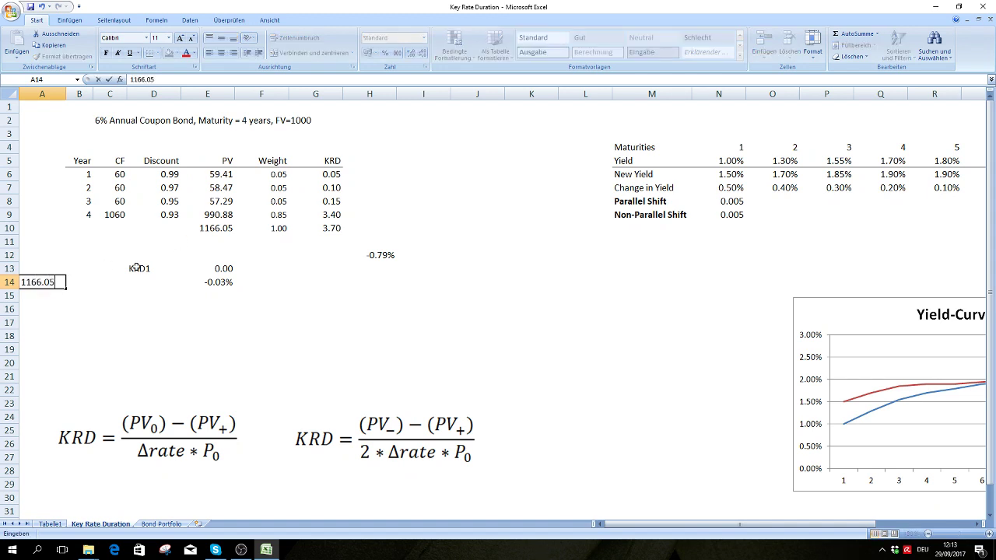
key(Return)
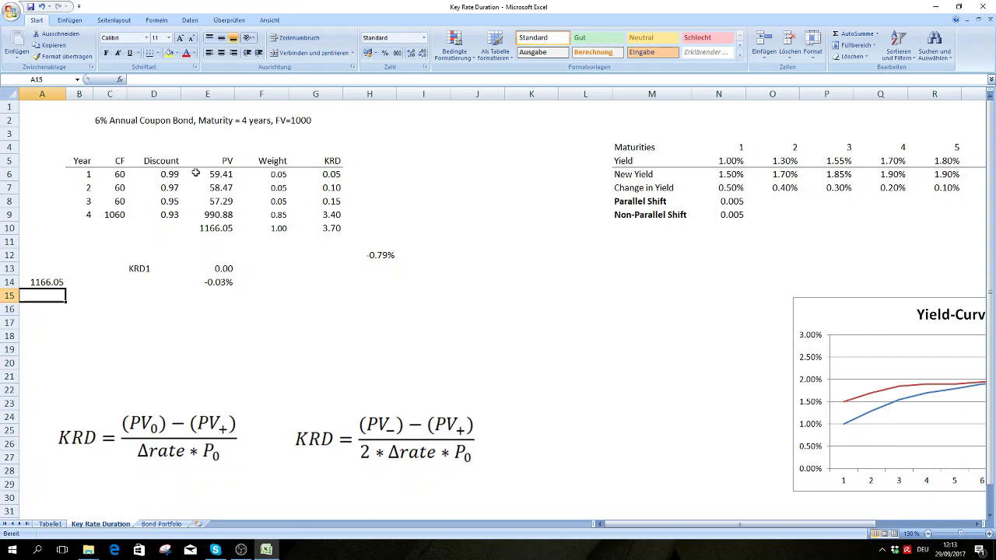
Base the year 1 and year 2 discount factors in D6 and D7 on the new yields in N6 and O6.
double_click(174, 174)
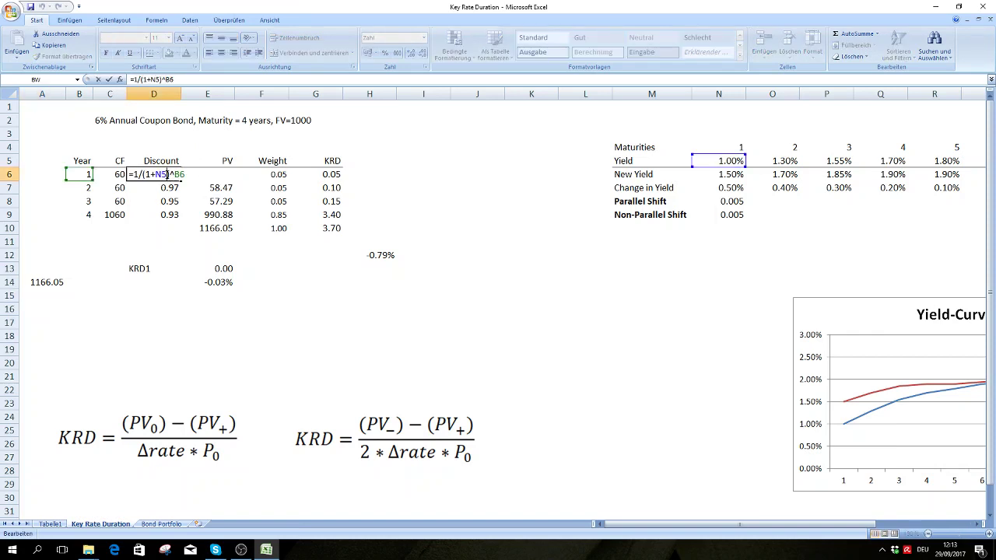
double_click(167, 174)
text(N6)
key(Return)
double_click(163, 188)
double_click(163, 187)
text(O6)^B7)
key(Return)
Base the year 3 and year 4 discount factors in D8 and D9 on the new yields in P6 and Q6.
double_click(163, 201)
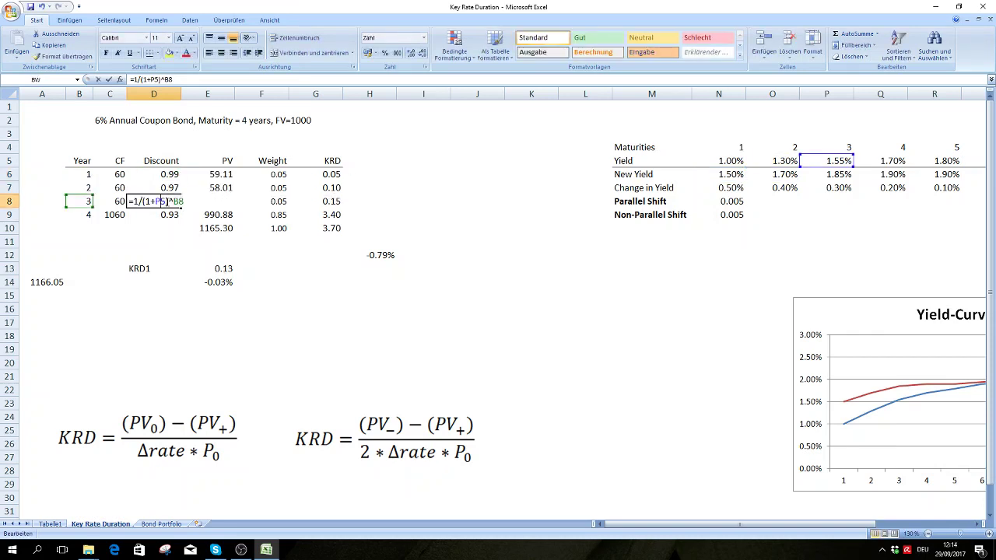
double_click(161, 201)
text(P6)
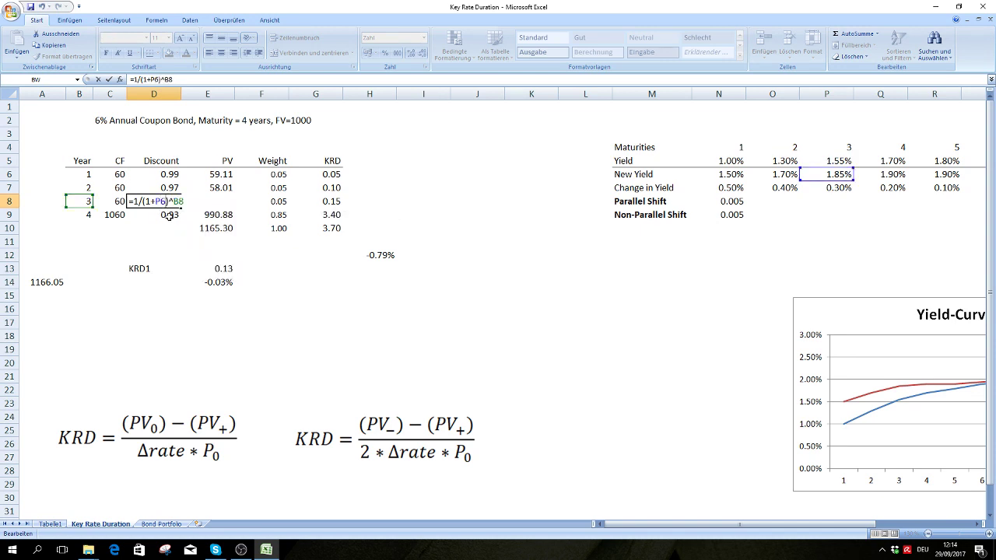
key(Return)
double_click(171, 215)
double_click(167, 215)
text(Q6)^B9)
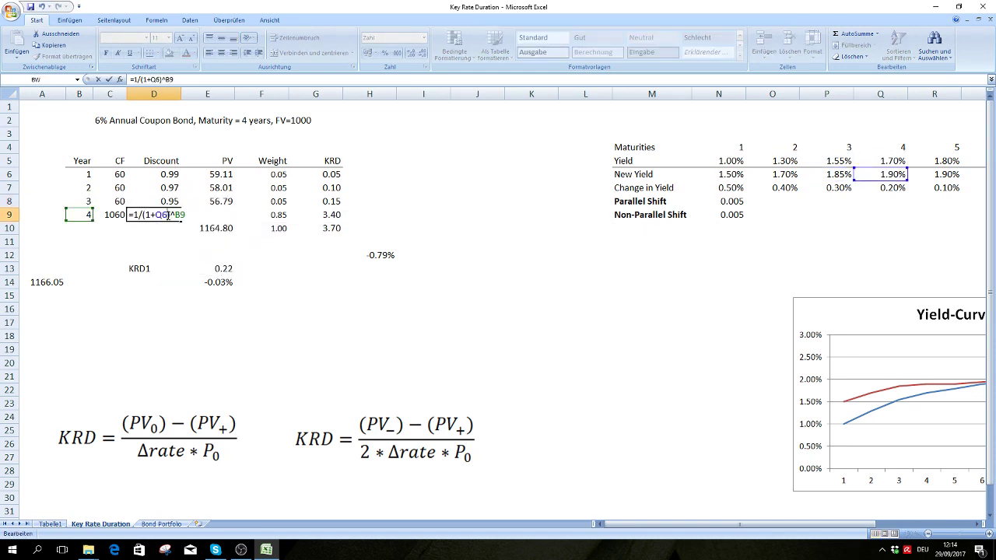
key(Return)
Record the bond price under the new yields, 1157.04, as a fixed value in A15.
click(215, 230)
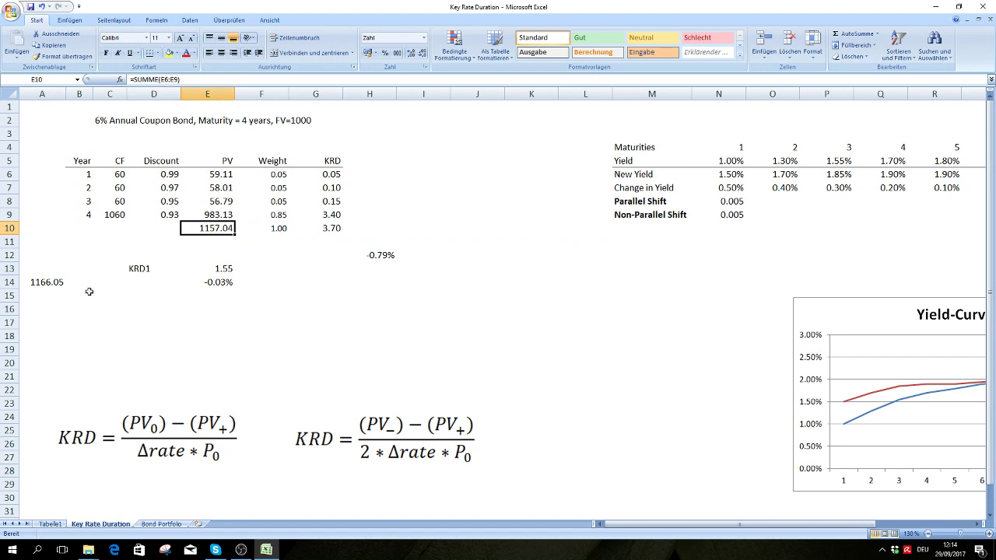
click(49, 296)
text(115)
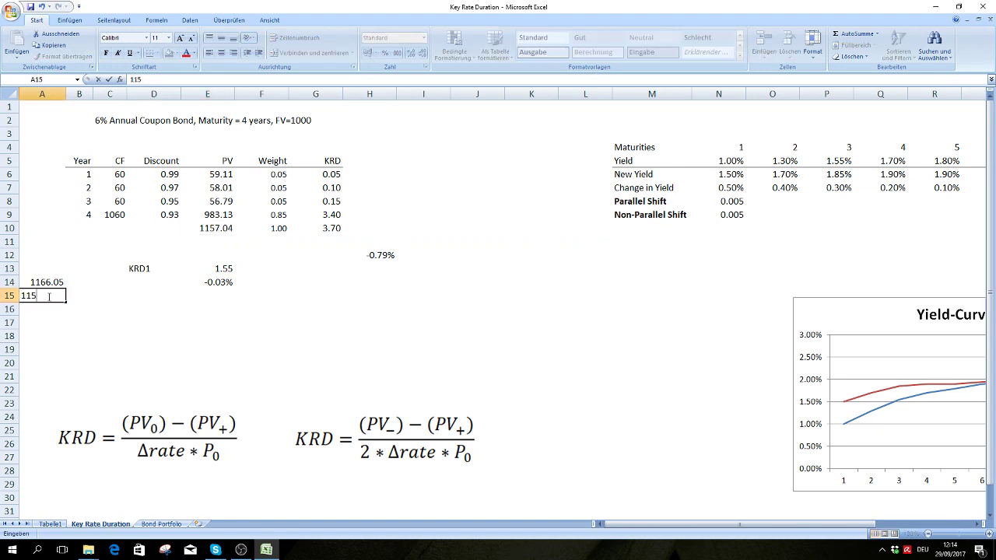
text(.04)
key(Return)
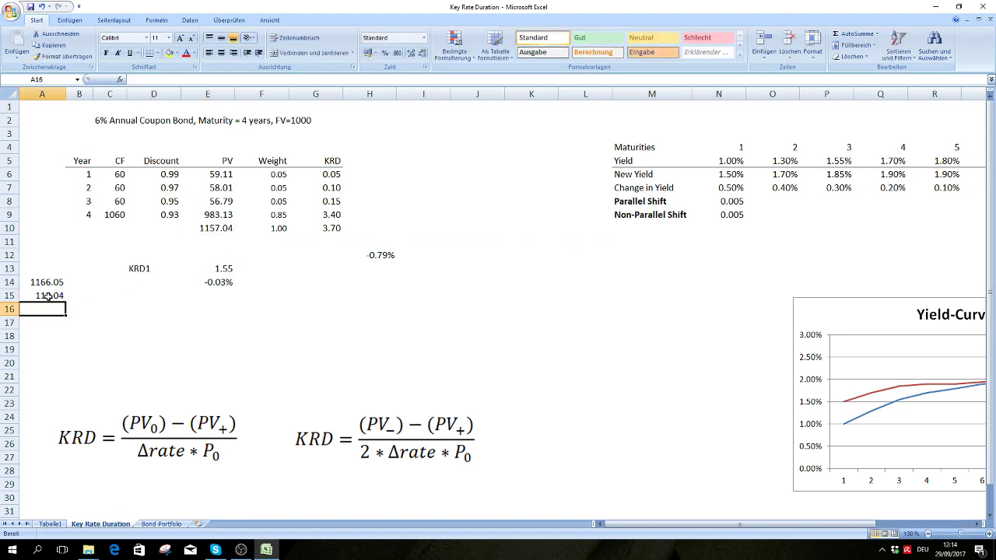
double_click(48, 297)
text(7)
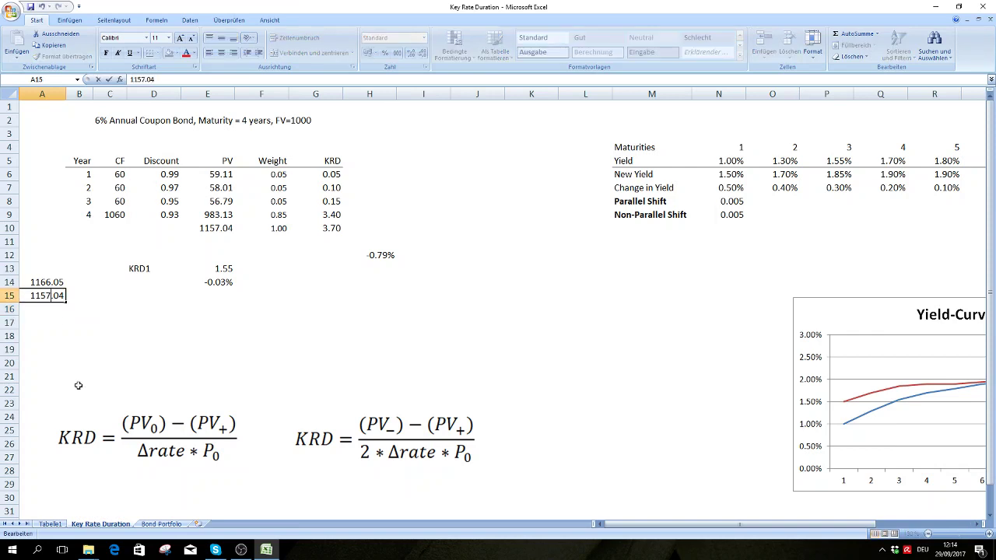
key(Return)
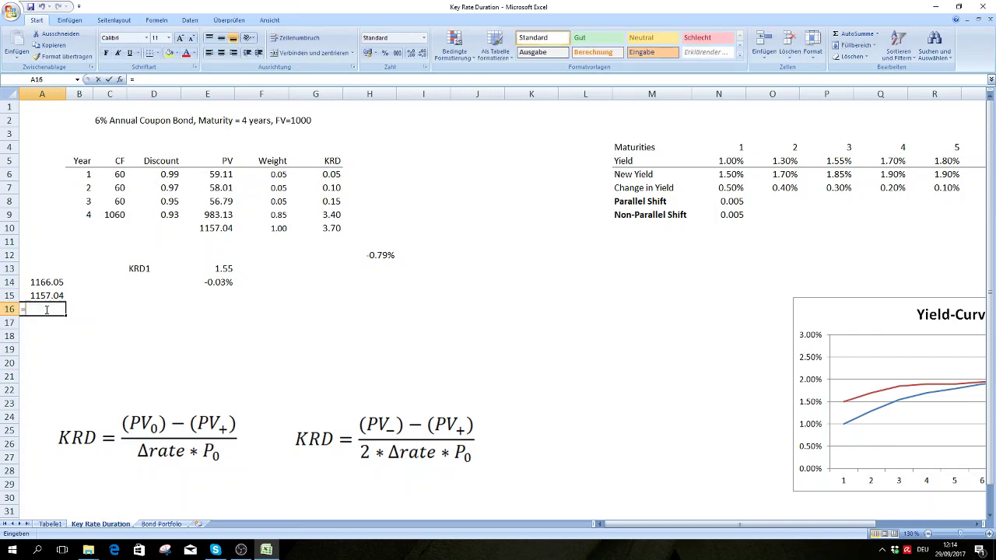
Calculate the actual relative price change in A16 with the formula =A15/A14-1.
text(=A15/)
key(Up)
key(Up)
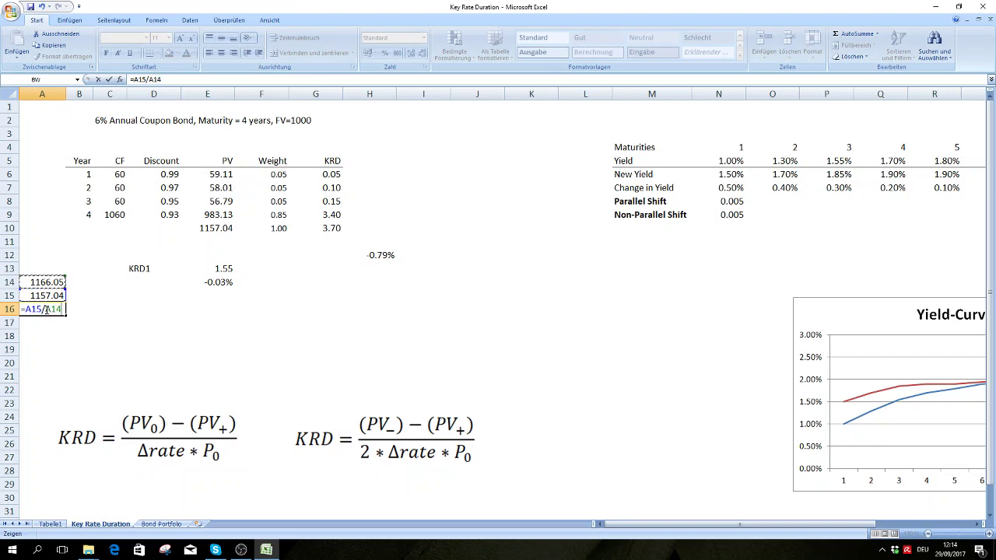
key(Return)
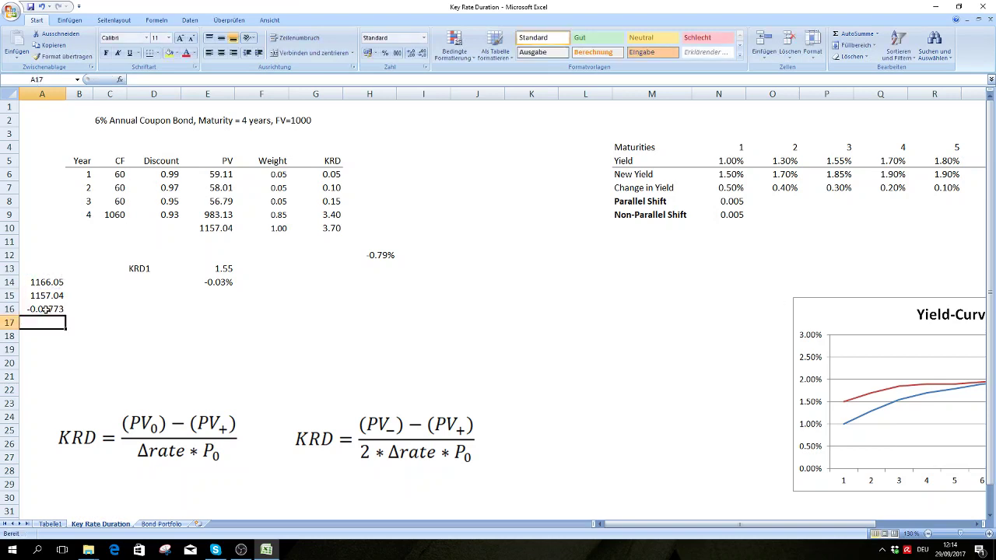
Format the actual price change in A16 as a percentage with two decimals.
click(46, 309)
key(ctrl+1)
key(Down)
key(Down)
key(Down)
key(Down)
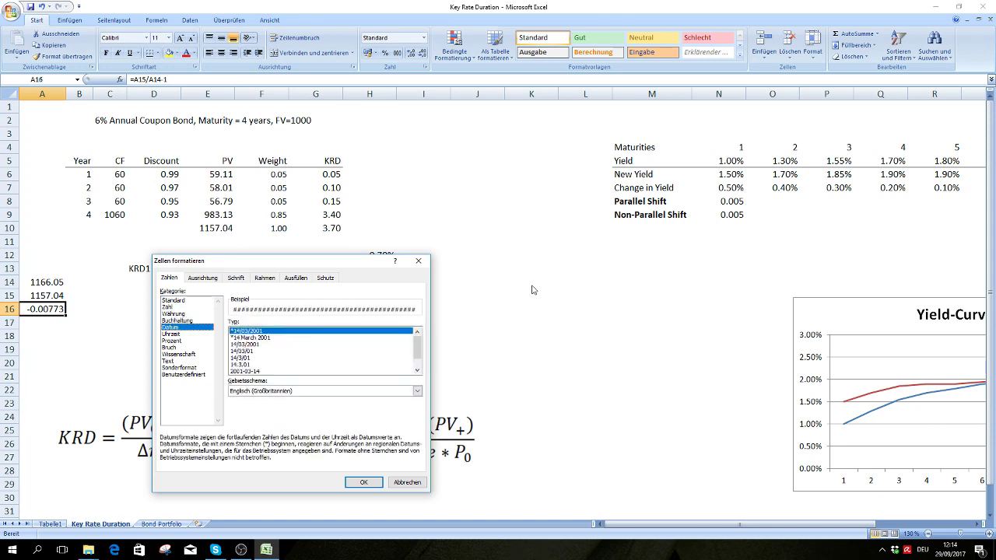
key(Down)
key(Down)
key(Return)
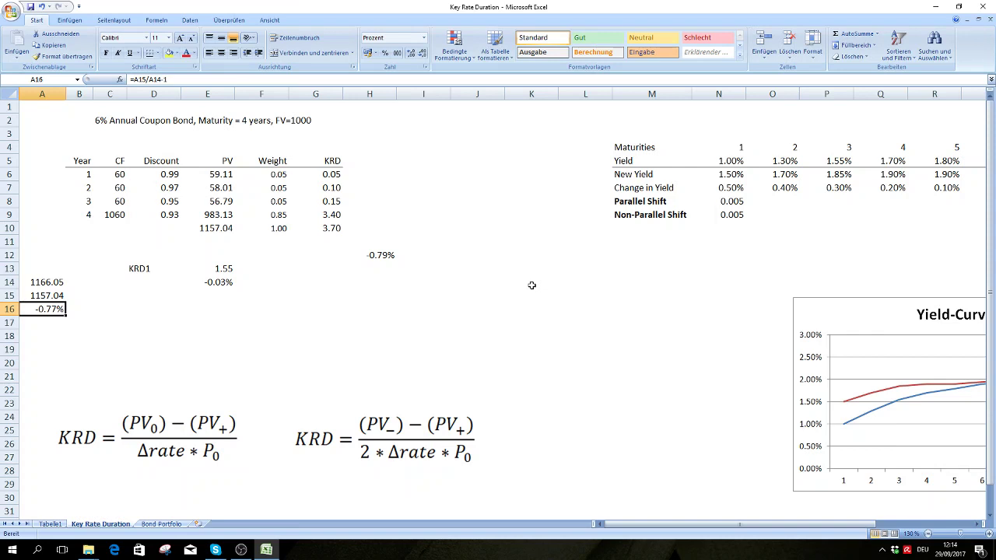
Compare the price change estimated from key rate durations in H12 with the actual change in A16.
click(377, 257)
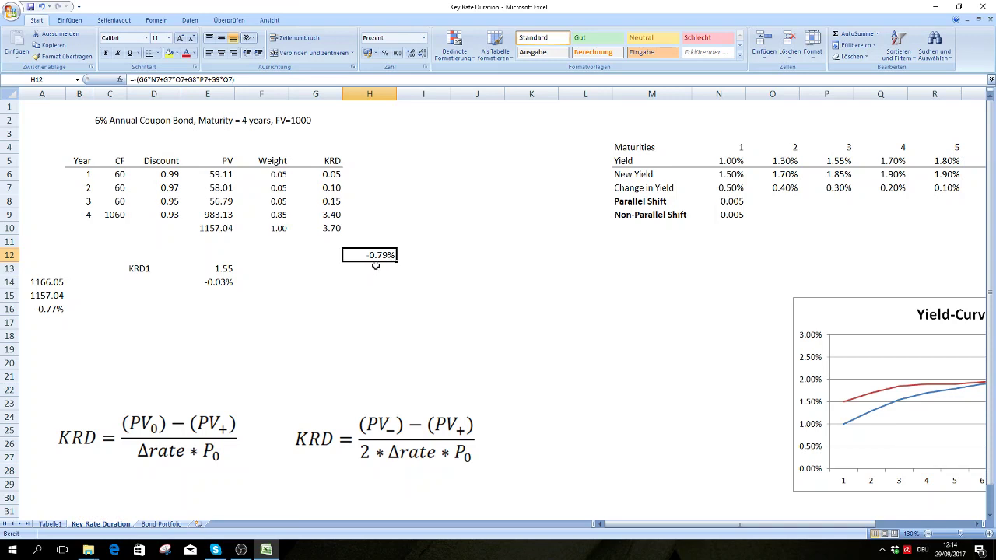
click(53, 309)
click(382, 257)
click(58, 309)
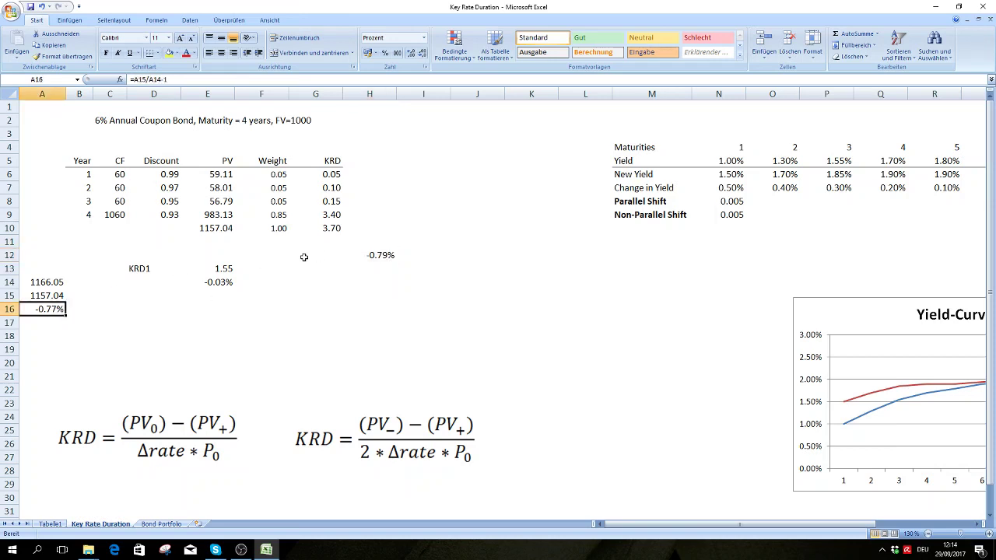
click(383, 256)
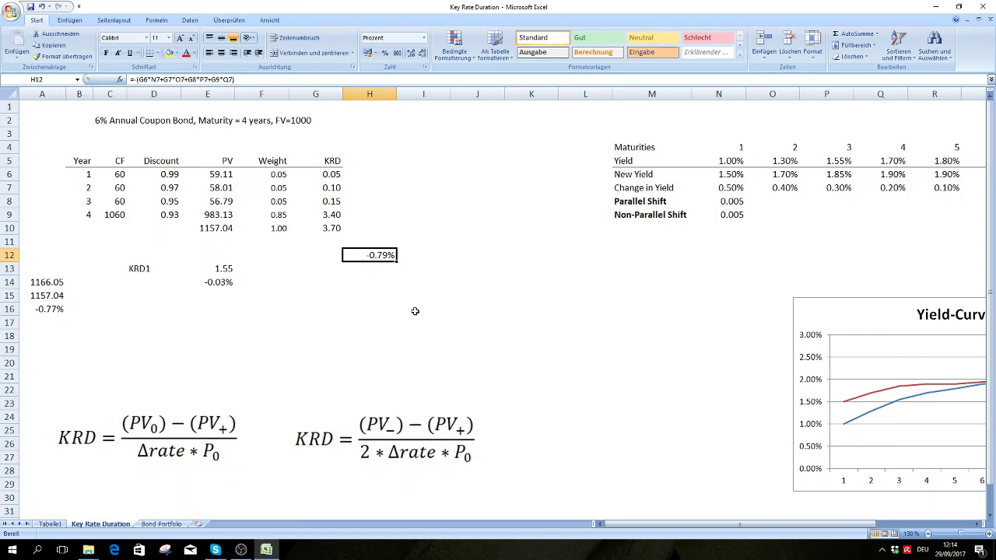
Open the Bond Portfolio sheet and review the maturities and coupons of the three bonds.
click(159, 524)
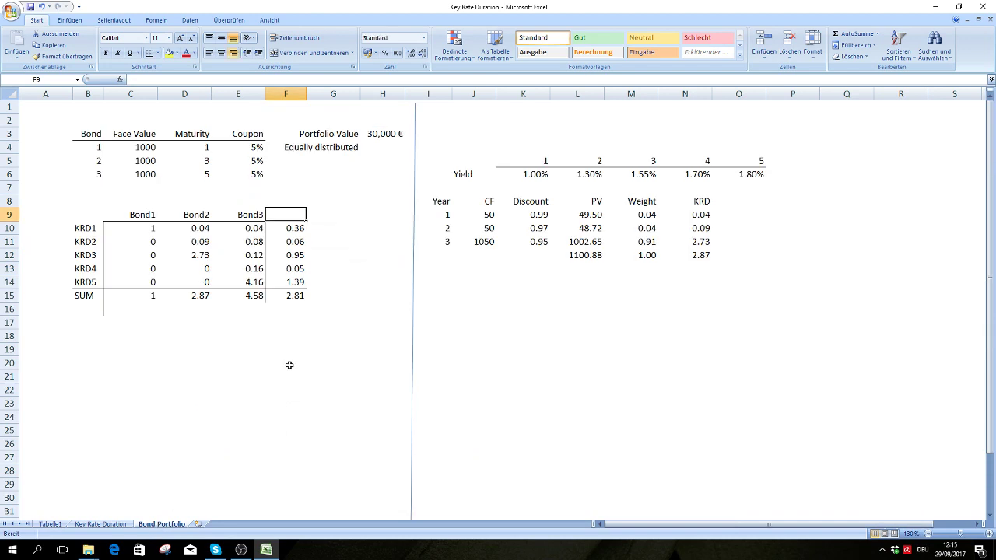
click(274, 412)
drag(62, 121, 271, 180)
click(299, 387)
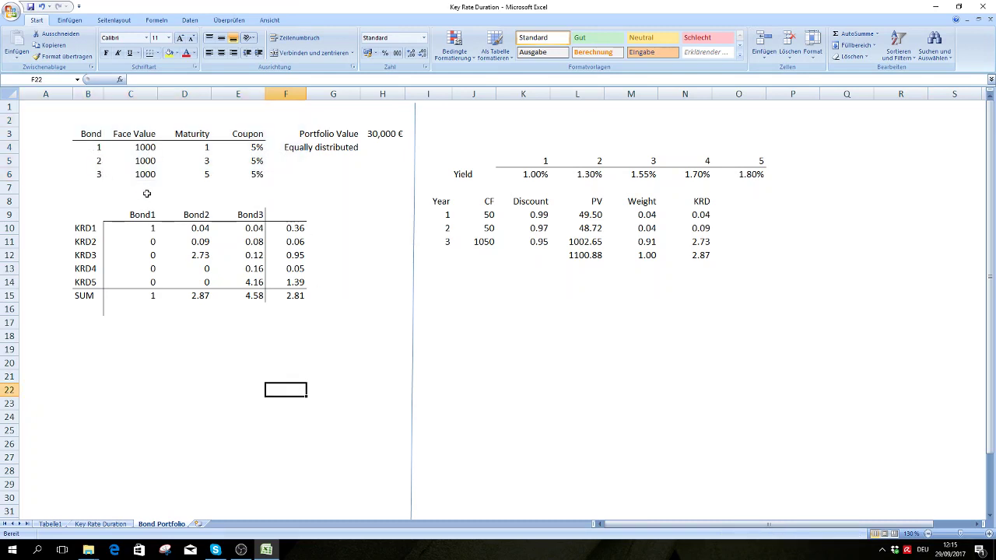
click(196, 148)
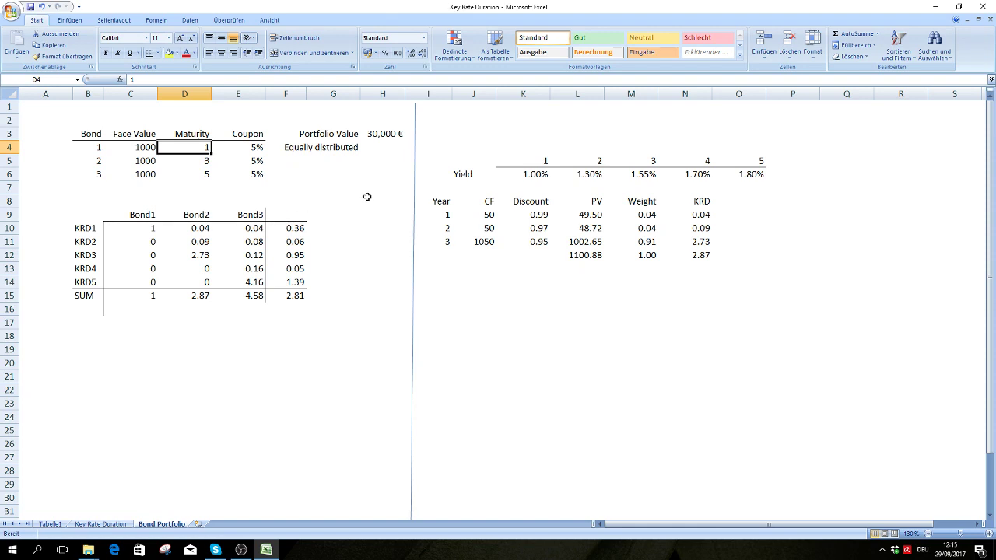
click(198, 160)
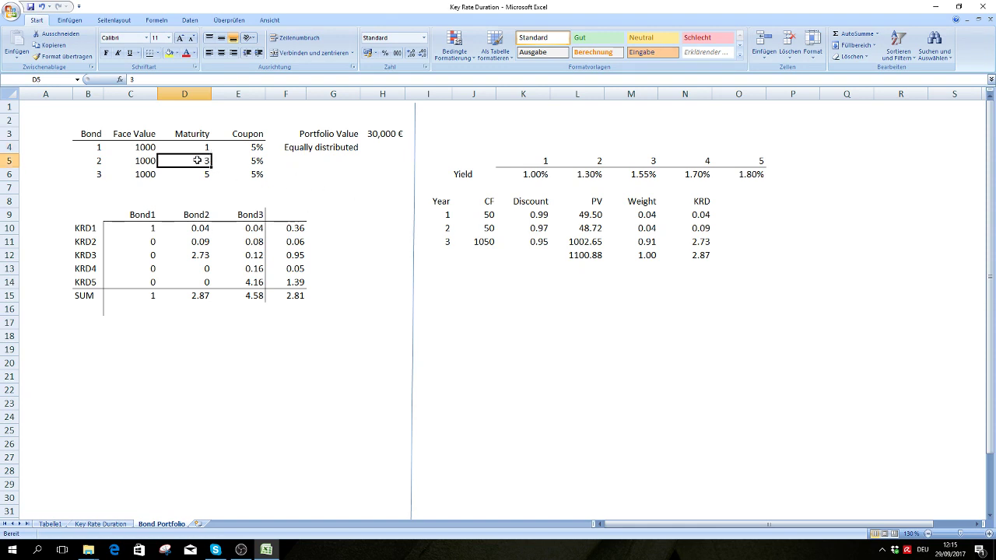
click(198, 175)
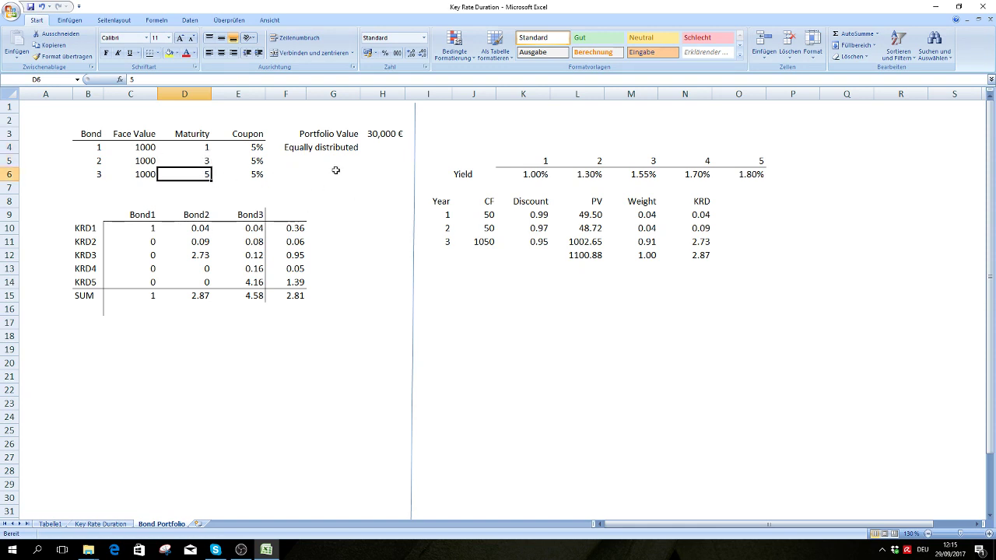
click(242, 147)
click(249, 160)
click(249, 175)
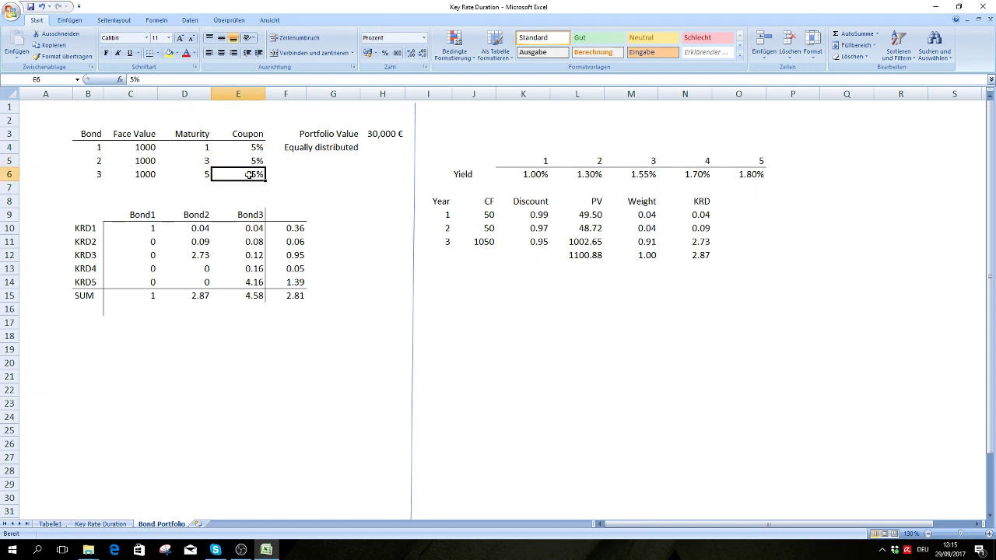
Check the portfolio value in H3 and the note on how it is distributed among the bonds.
click(378, 139)
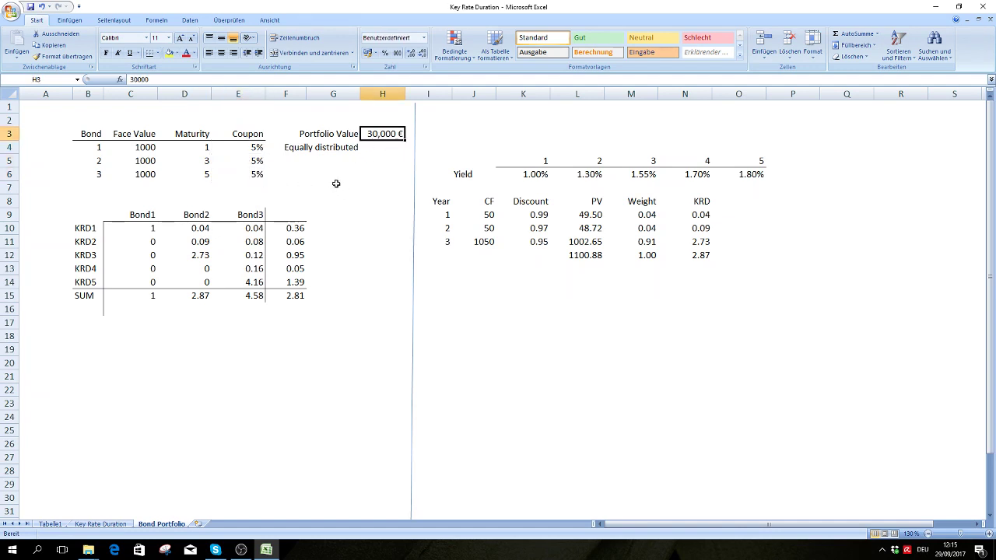
click(334, 148)
click(337, 203)
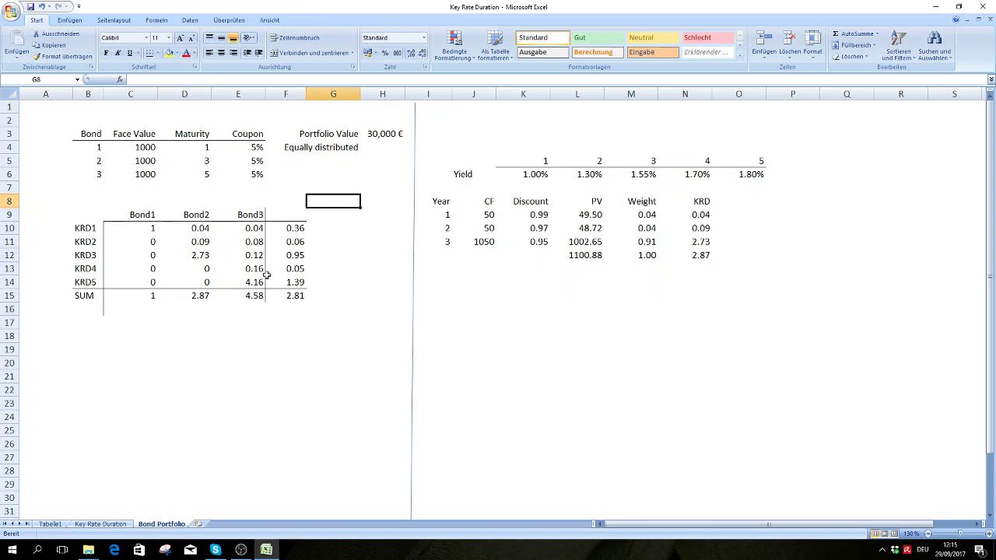
Revisit the 4-year bond's key rate durations on the Key Rate Duration sheet and examine Bond1's KRD1 on the Bond Portfolio sheet.
click(101, 524)
drag(331, 176, 330, 217)
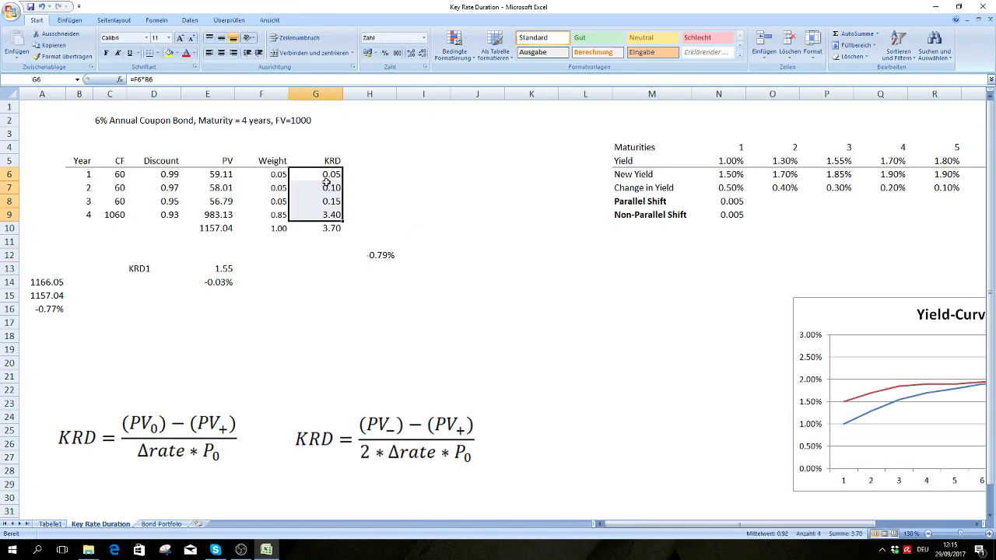
click(168, 526)
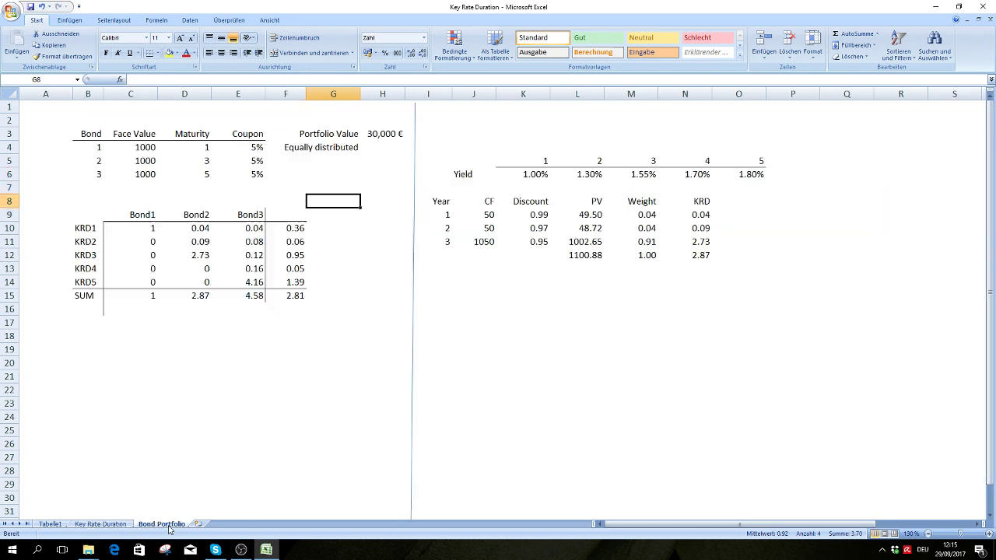
click(171, 403)
click(145, 225)
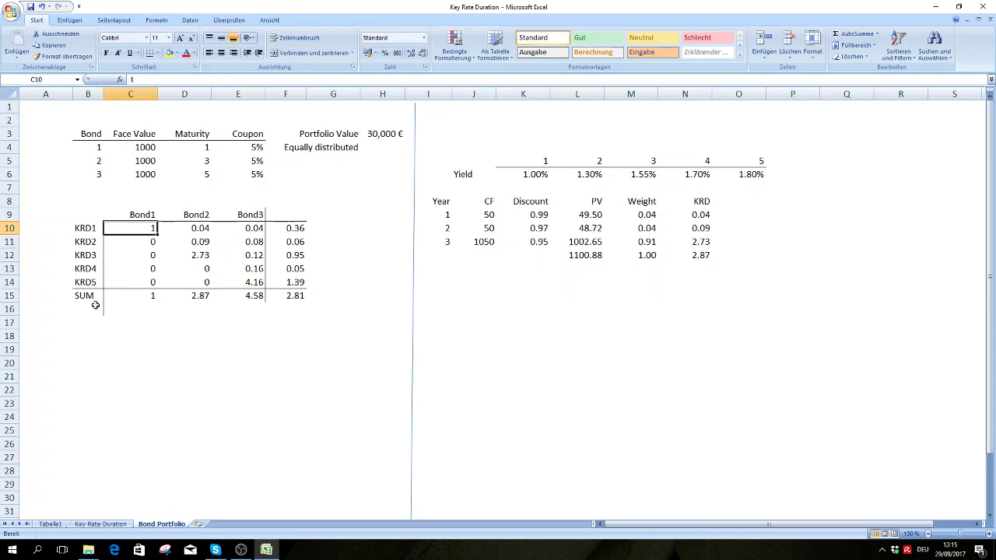
Trace Bond2's key rate durations through its cash flows, discount factors, yields, present values and the KRD column.
click(199, 230)
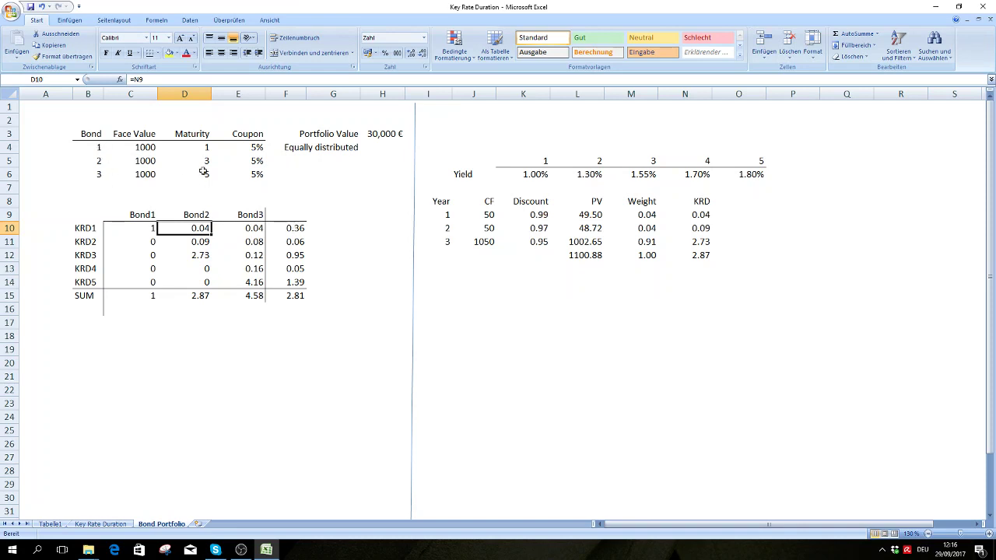
drag(441, 215, 481, 242)
click(507, 289)
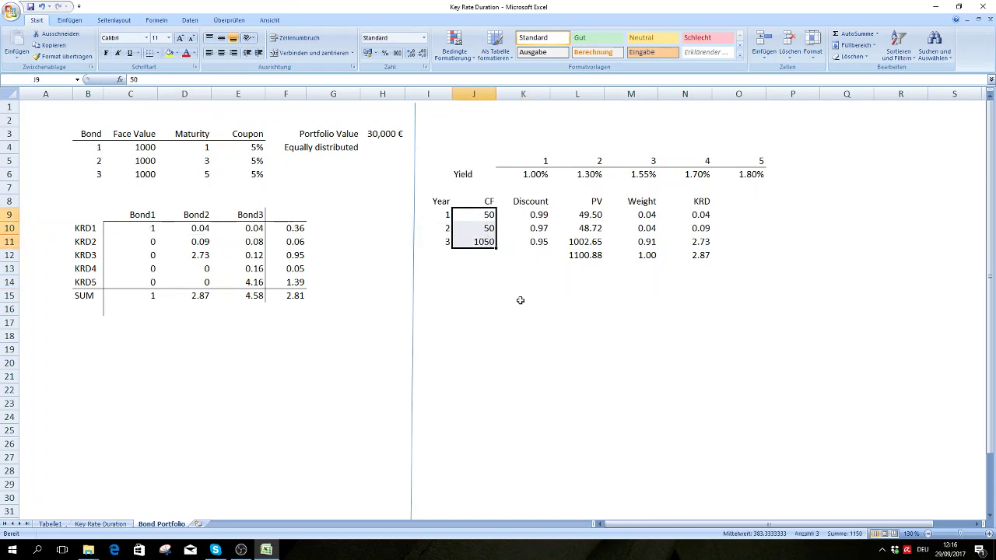
click(538, 215)
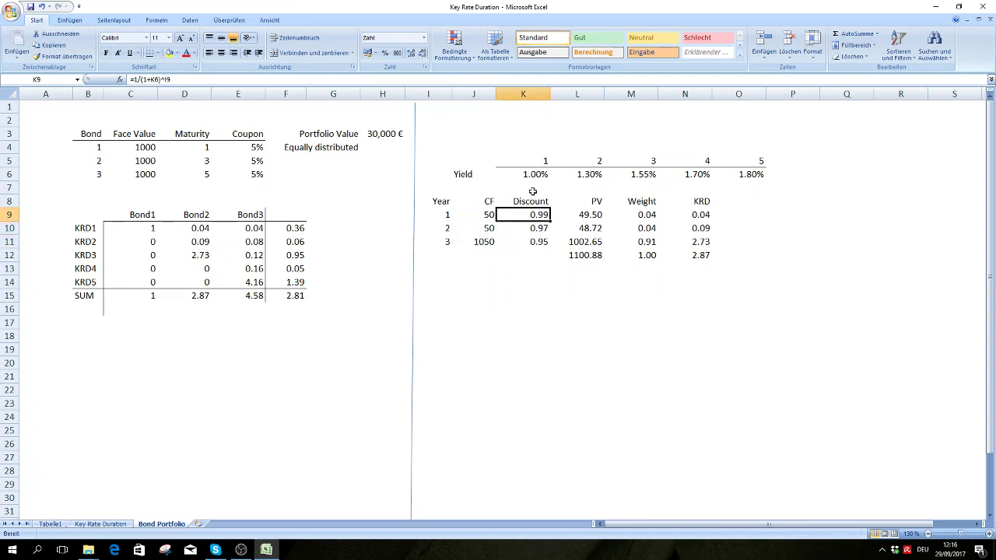
drag(530, 176, 728, 173)
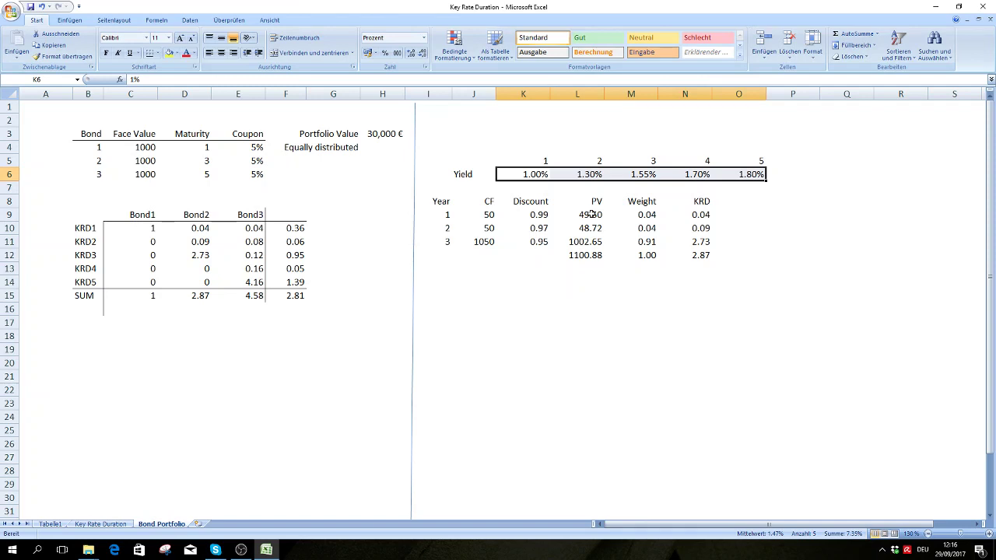
drag(591, 214, 589, 244)
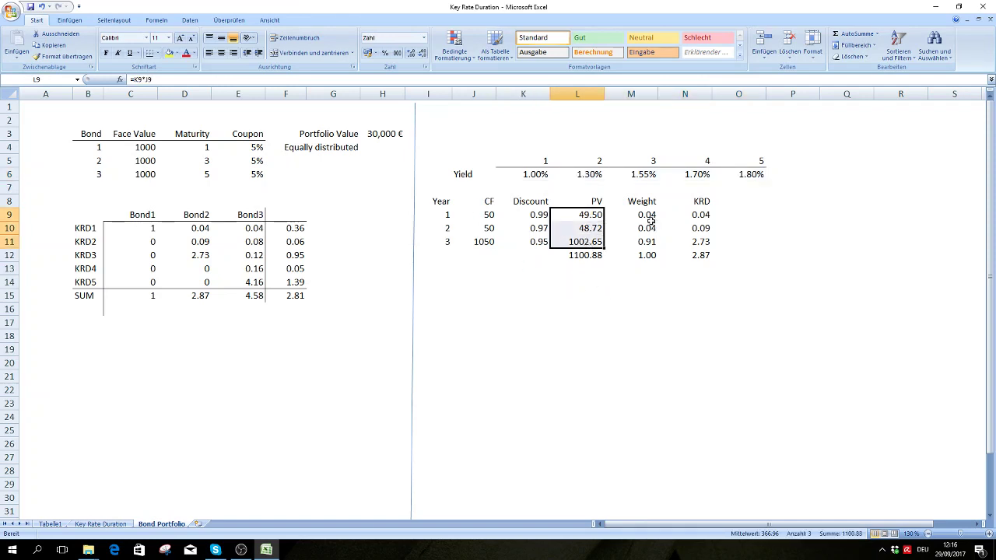
click(580, 257)
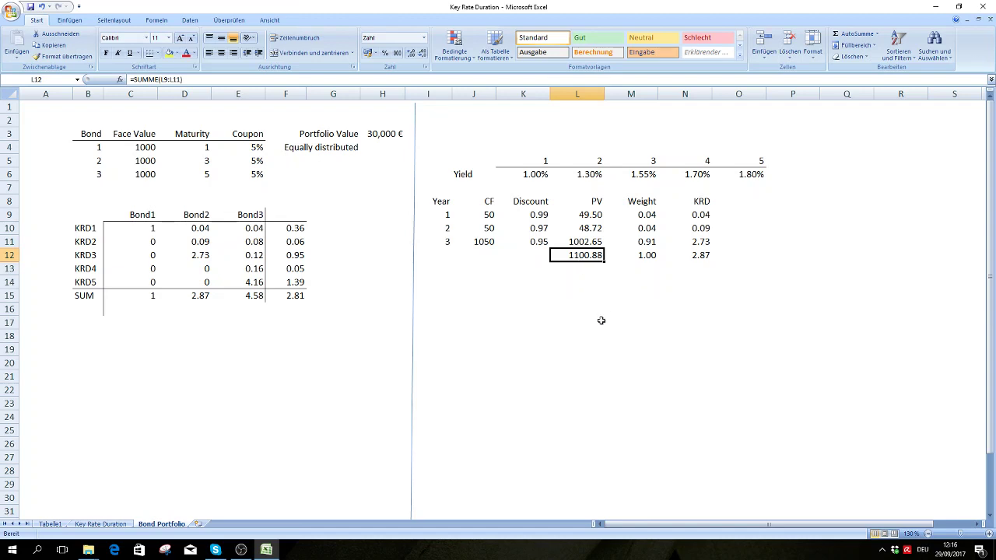
drag(700, 213, 705, 240)
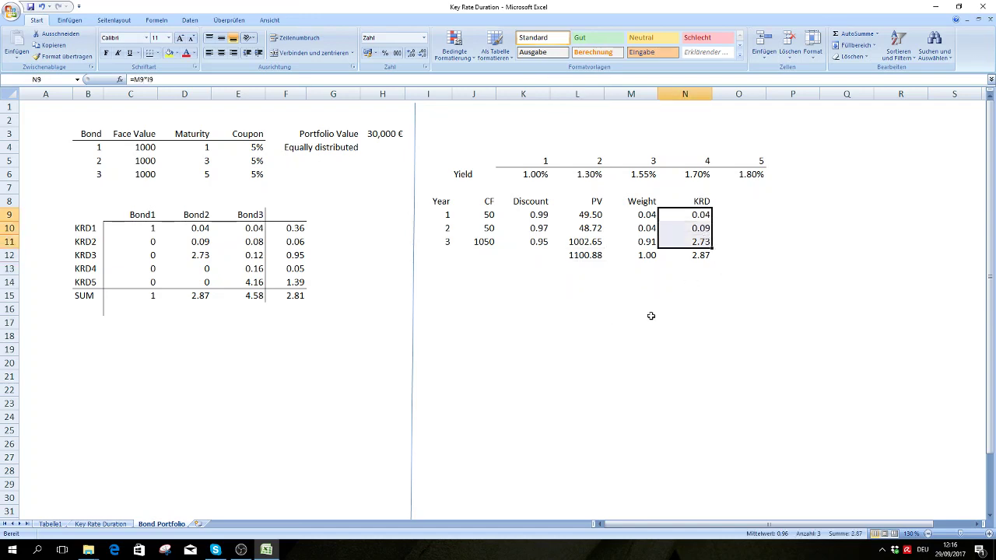
Review the key rate durations of Bond2 and Bond3 together with their sums in row 15.
drag(208, 232, 201, 257)
click(204, 294)
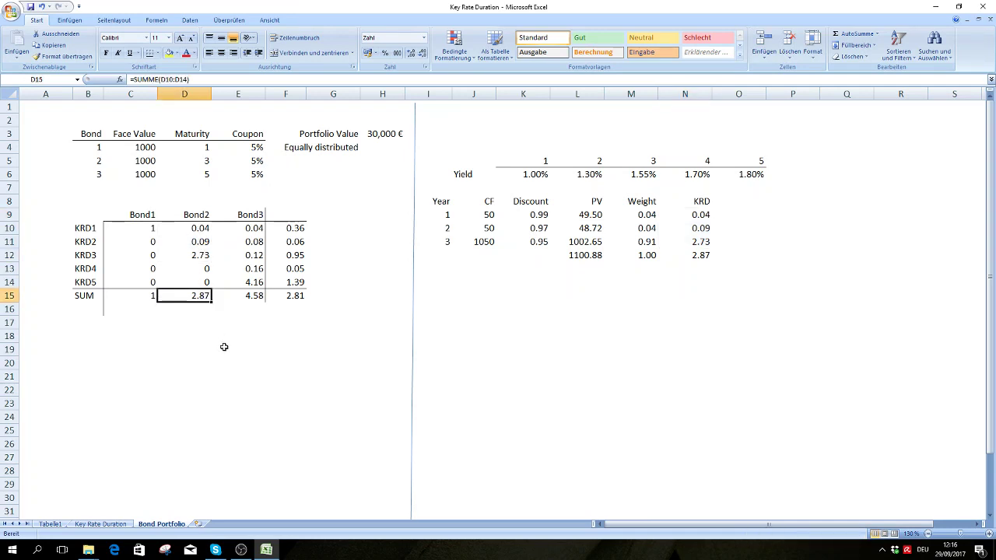
drag(253, 227, 256, 282)
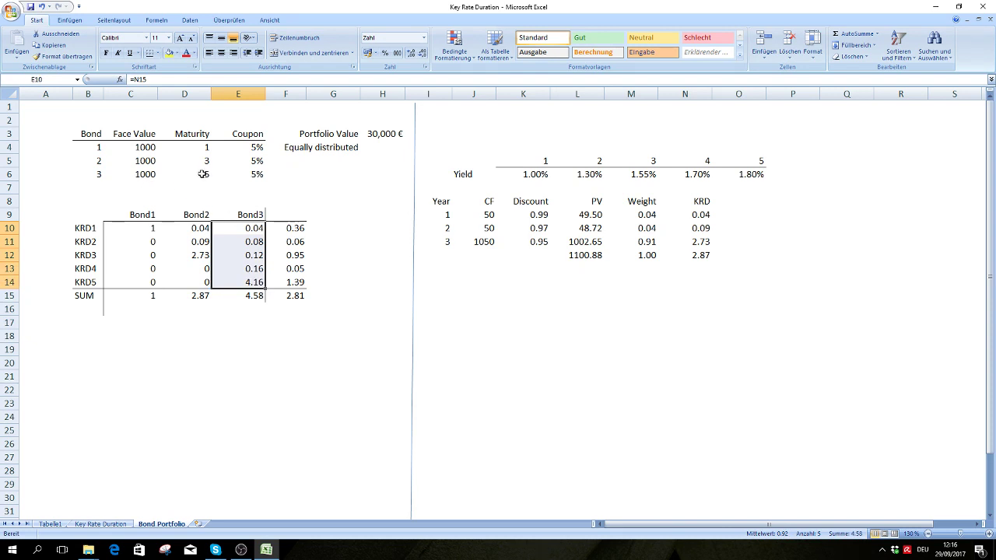
click(257, 328)
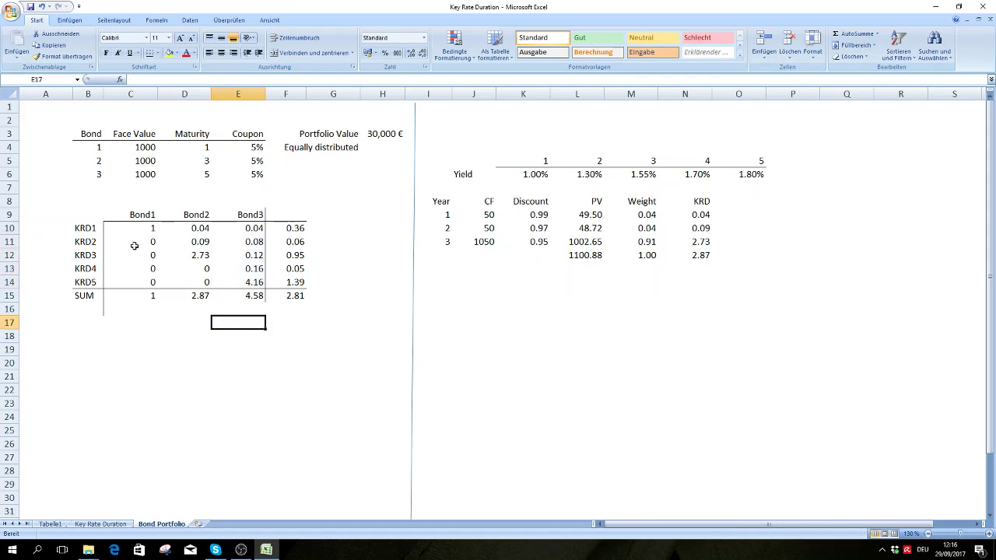
click(256, 295)
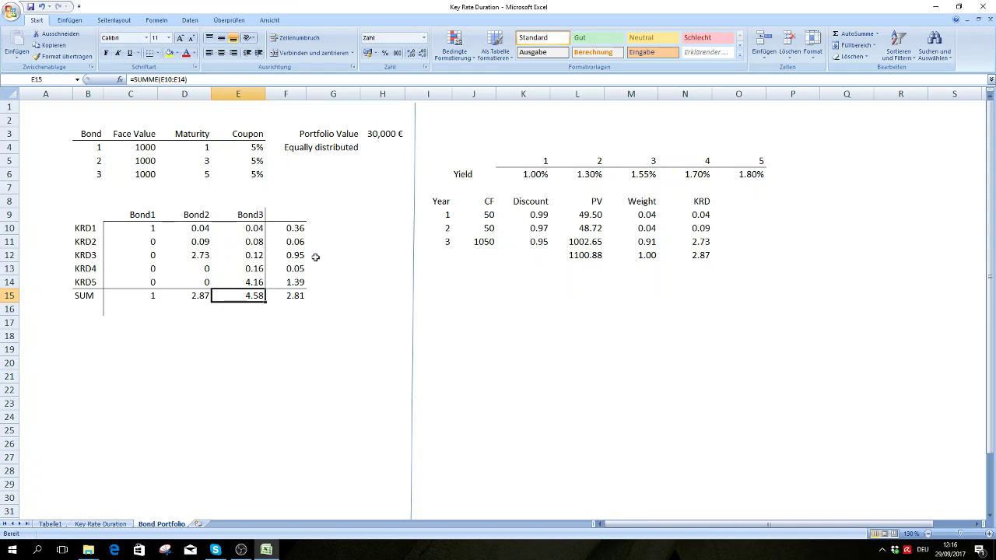
Examine how the portfolio's key rate durations in column F average the values of the three bonds, using KRD1 as the example.
click(304, 227)
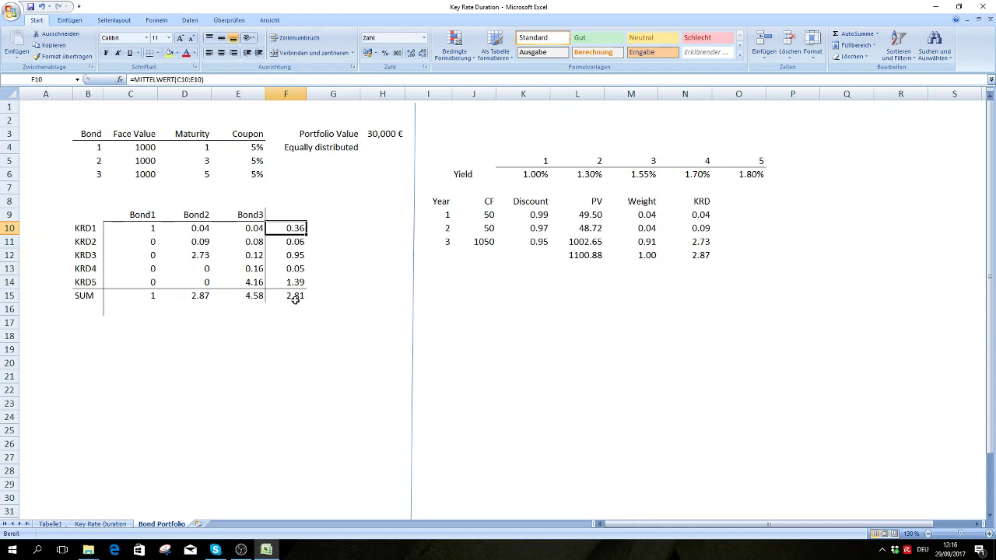
click(297, 244)
click(297, 281)
click(298, 229)
click(153, 229)
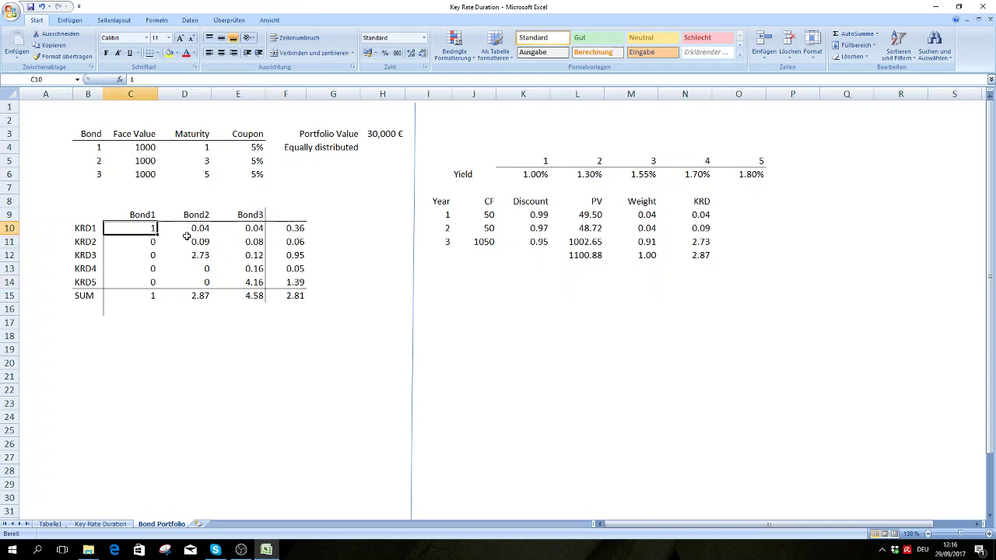
click(242, 229)
click(202, 228)
click(146, 226)
click(199, 228)
click(250, 228)
click(203, 227)
Label the column of averaged key rate durations in F9 as Mean.
click(295, 214)
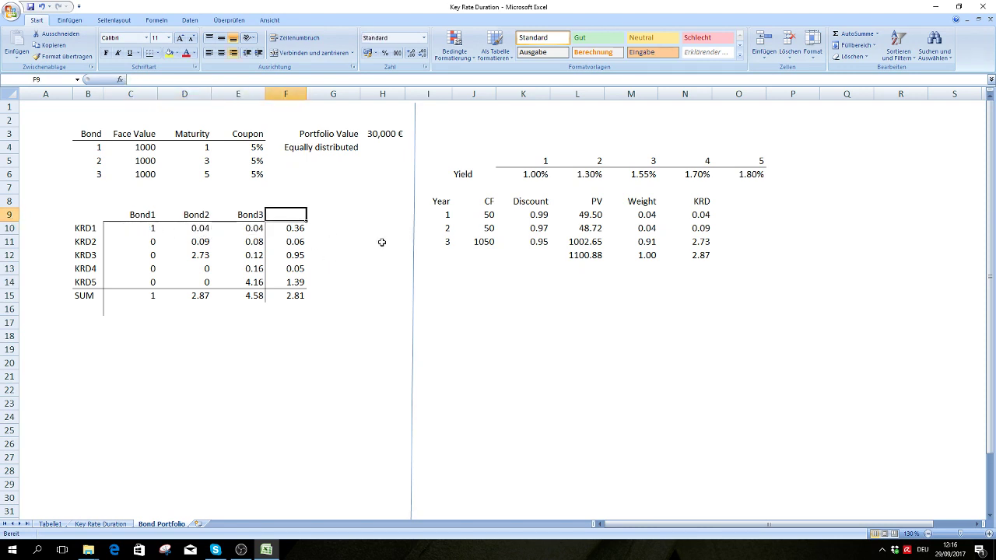
text(Mean)
key(Return)
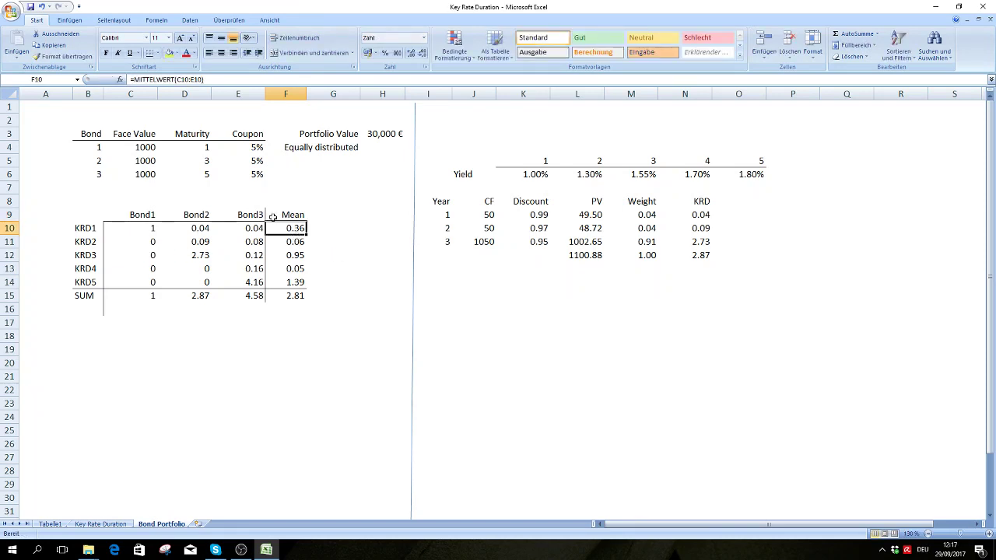
Compare the bonds' KRD1 and KRD2 values and review each portfolio mean from KRD1 to KRD5.
click(149, 228)
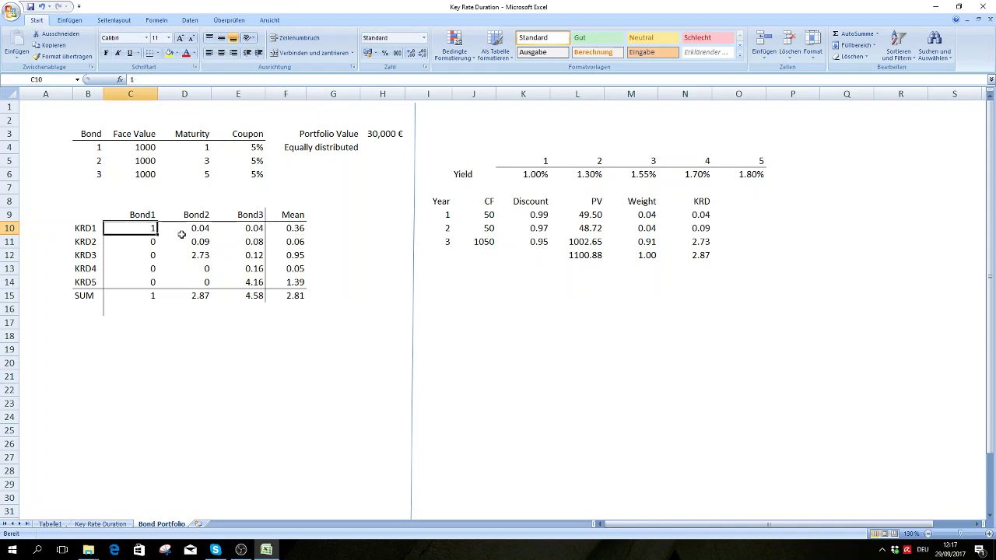
click(194, 229)
click(241, 228)
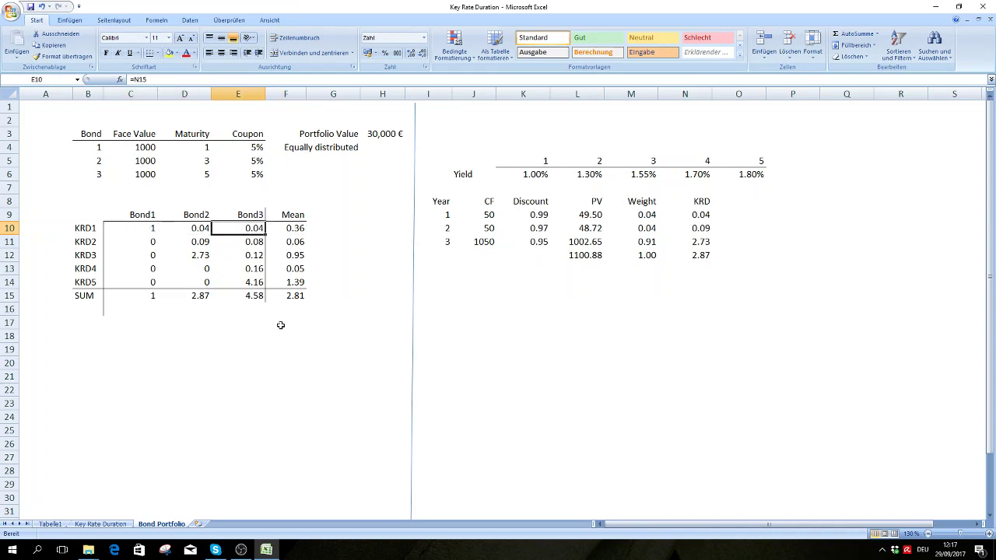
click(257, 244)
click(199, 242)
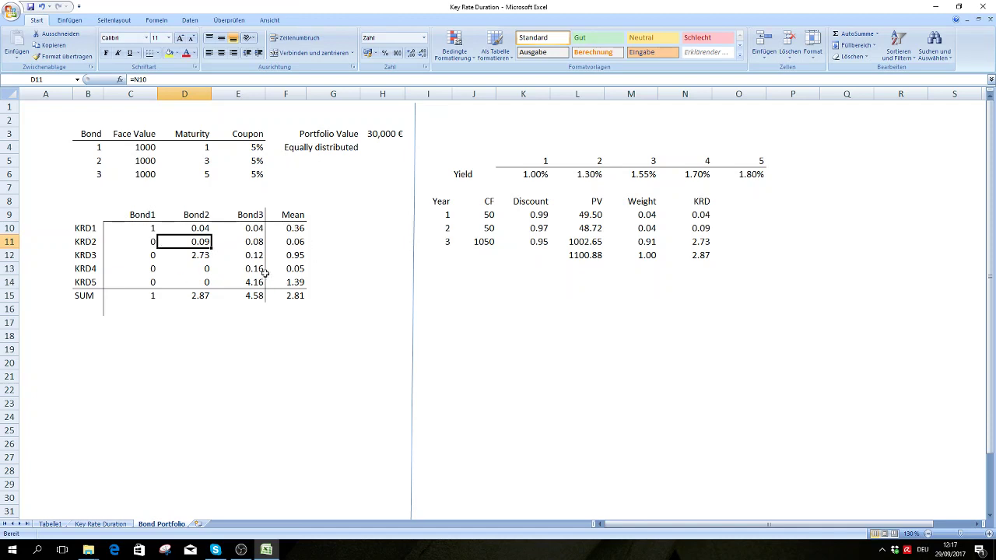
click(295, 230)
click(298, 242)
click(300, 255)
click(300, 269)
click(300, 282)
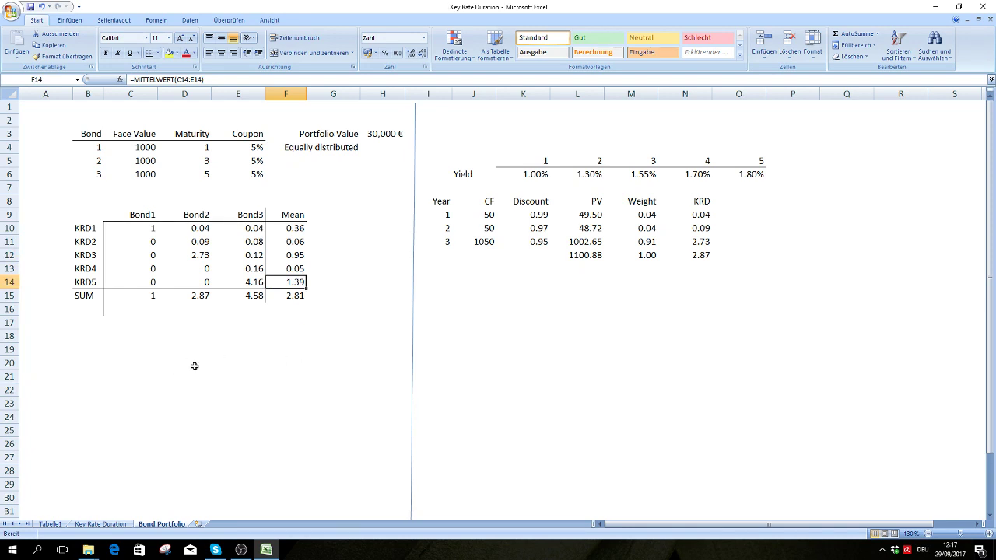
click(292, 230)
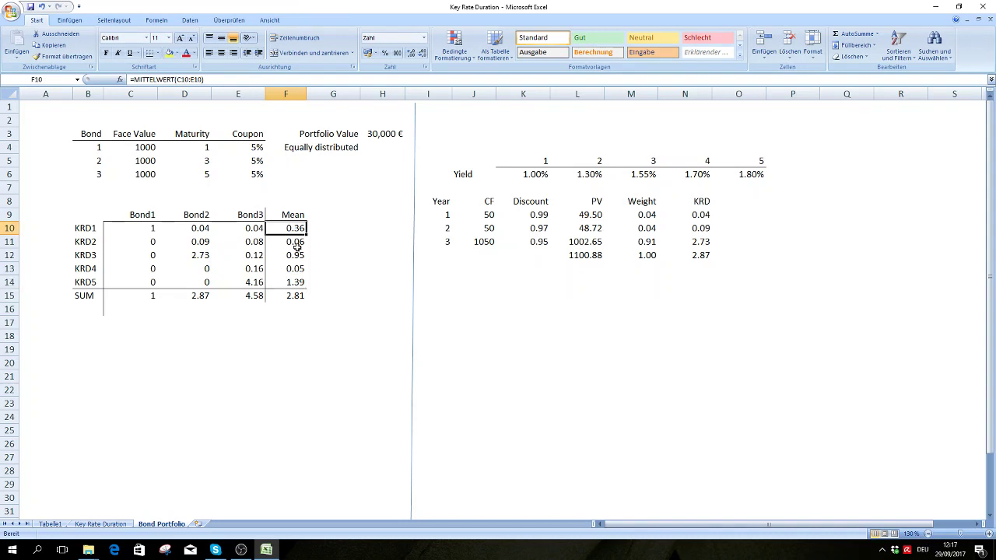
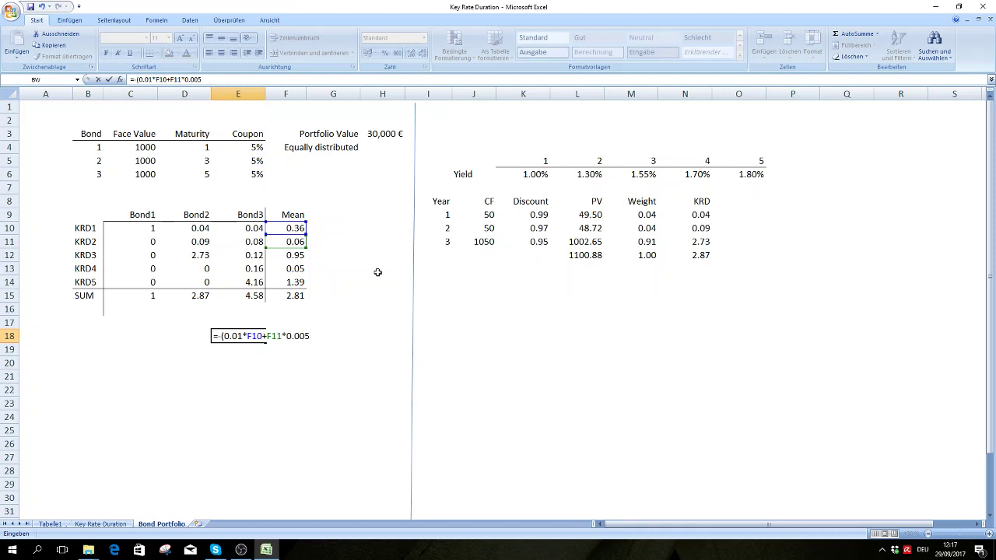
Complete the portfolio's percentage change formula in E18 as =-(0.01*F10+F11*0.005+F12*0.001).
text(+)
click(284, 255)
text(*0.00)
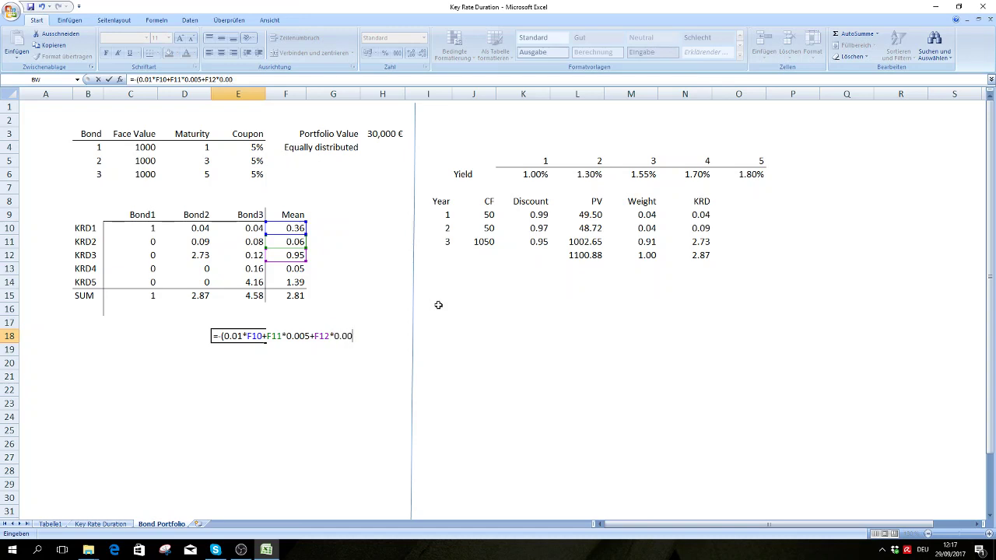
text(1))
key(ctrl+Return)
Format the portfolio change in E18 as a percentage with two decimals.
key(ctrl+1)
key(Down)
key(Down)
key(Down)
key(Down)
key(Down)
key(Down)
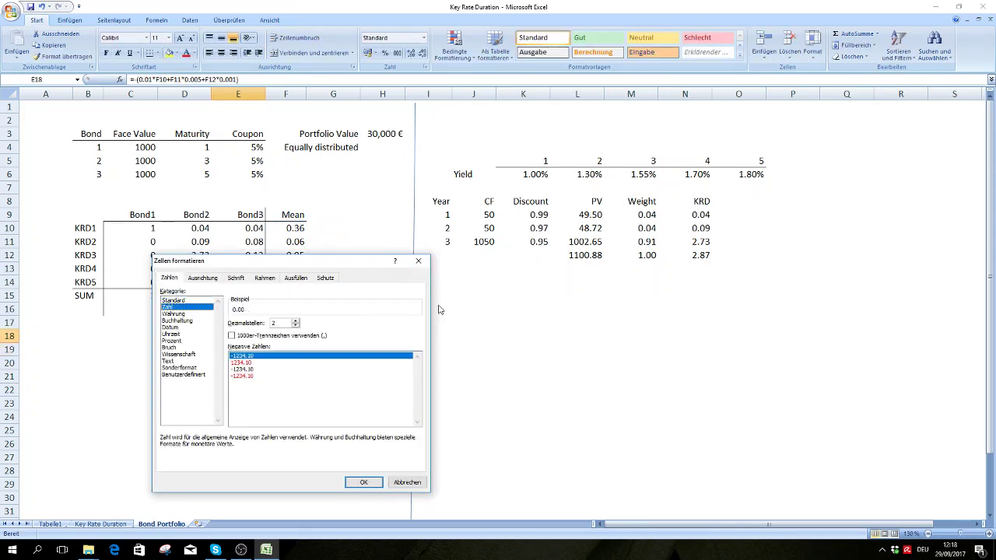
key(Return)
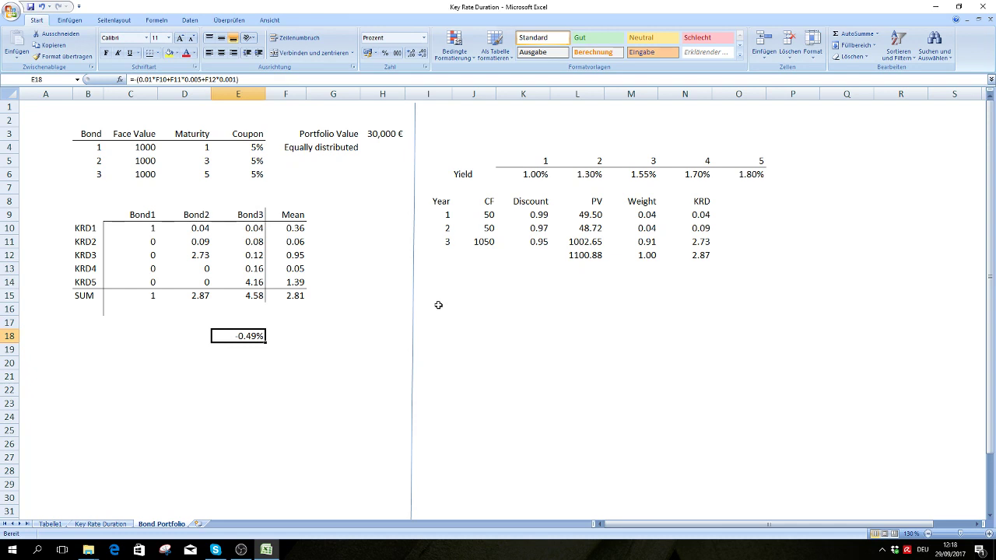
Calculate the monetary portfolio change in F18 as =E18*H3 and widen column F to fit the result.
key(Right)
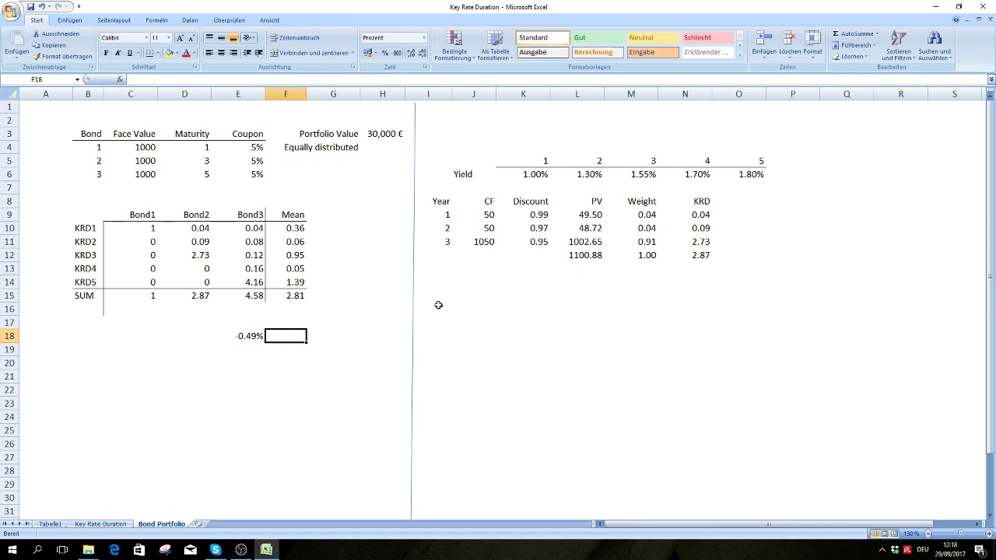
text(=)
key(Left)
text(*)
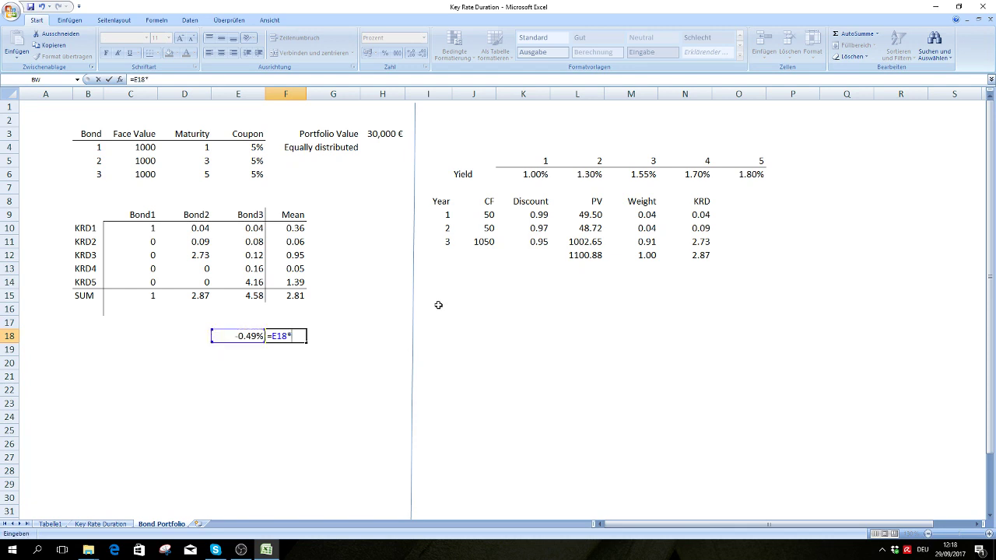
click(386, 133)
key(Return)
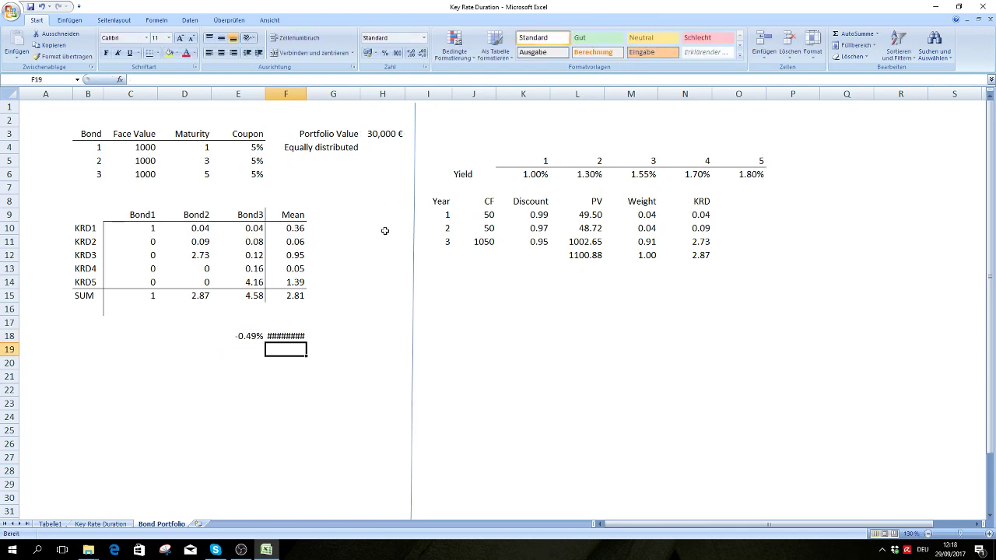
key(Up)
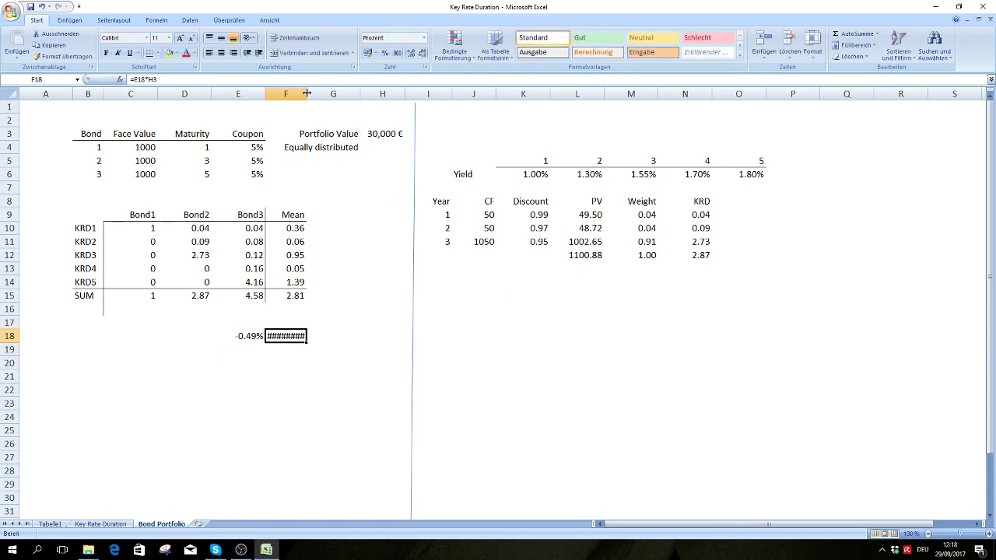
drag(307, 94, 328, 95)
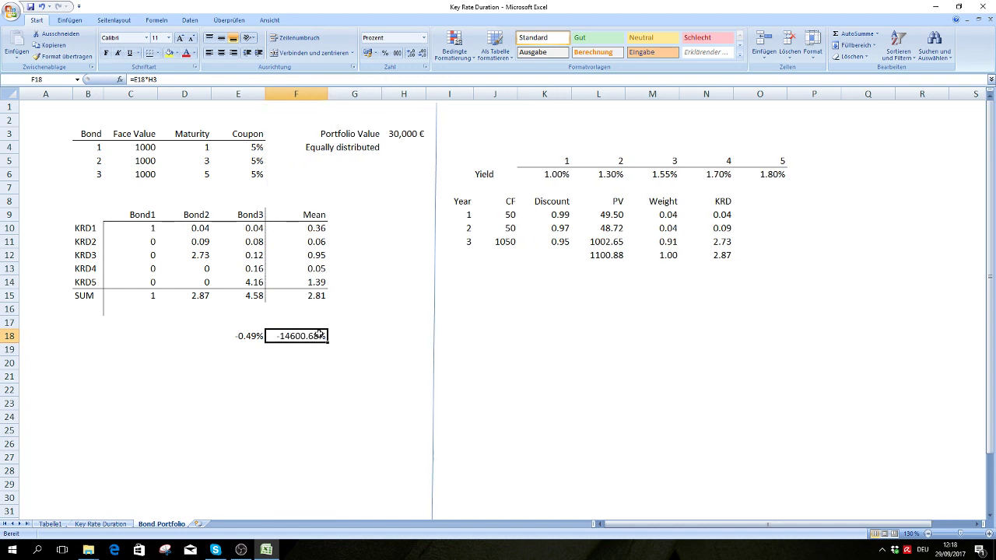
Format the monetary change in F18 as currency with the £ symbol and two decimals.
key(ctrl+1)
click(174, 314)
key(Up)
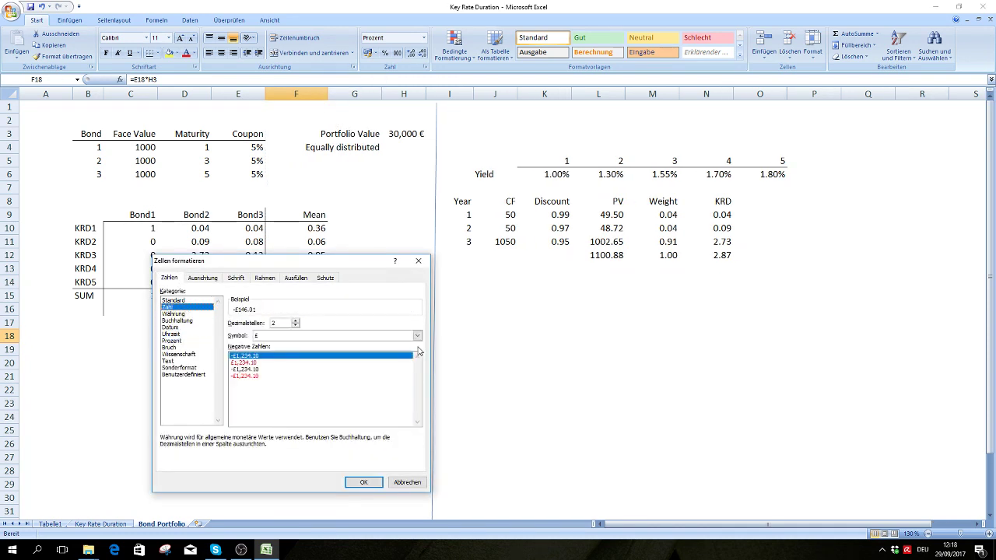
key(Down)
key(Tab)
key(Return)
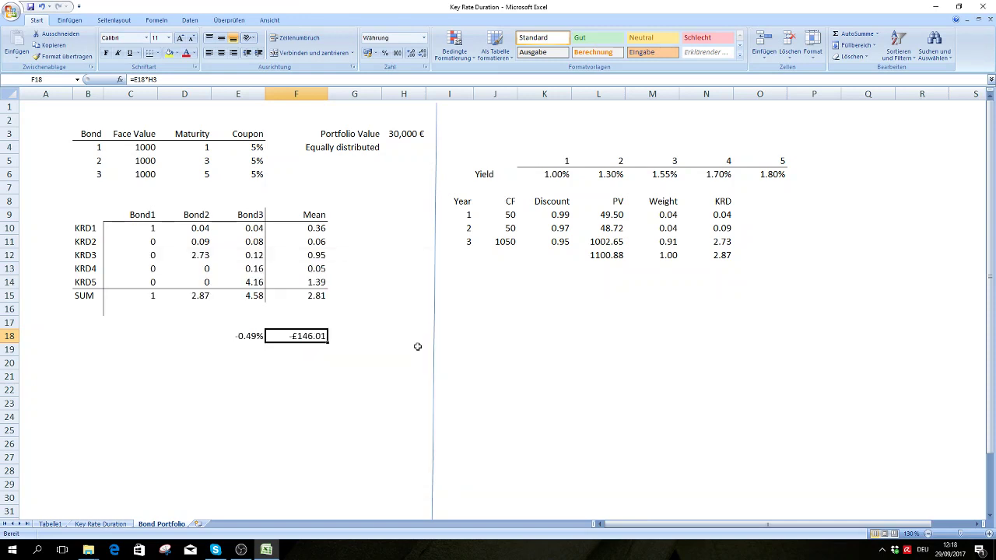